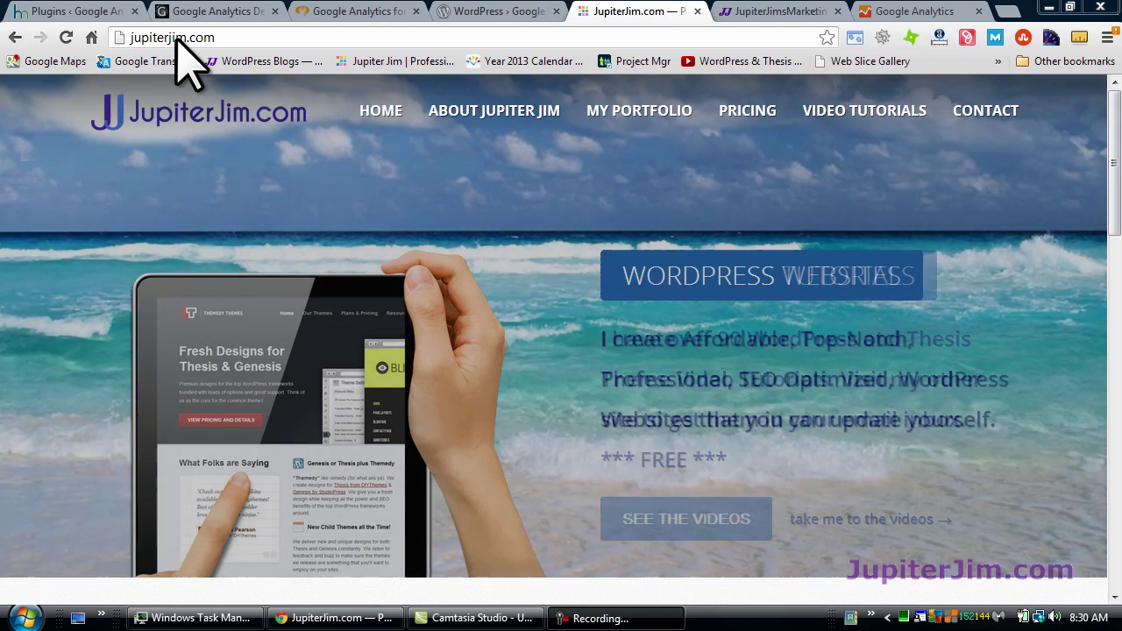
# Step: Point out the JupiterJim.com web address and the Marketing Team site's tagline
pyautogui.click(180, 35)
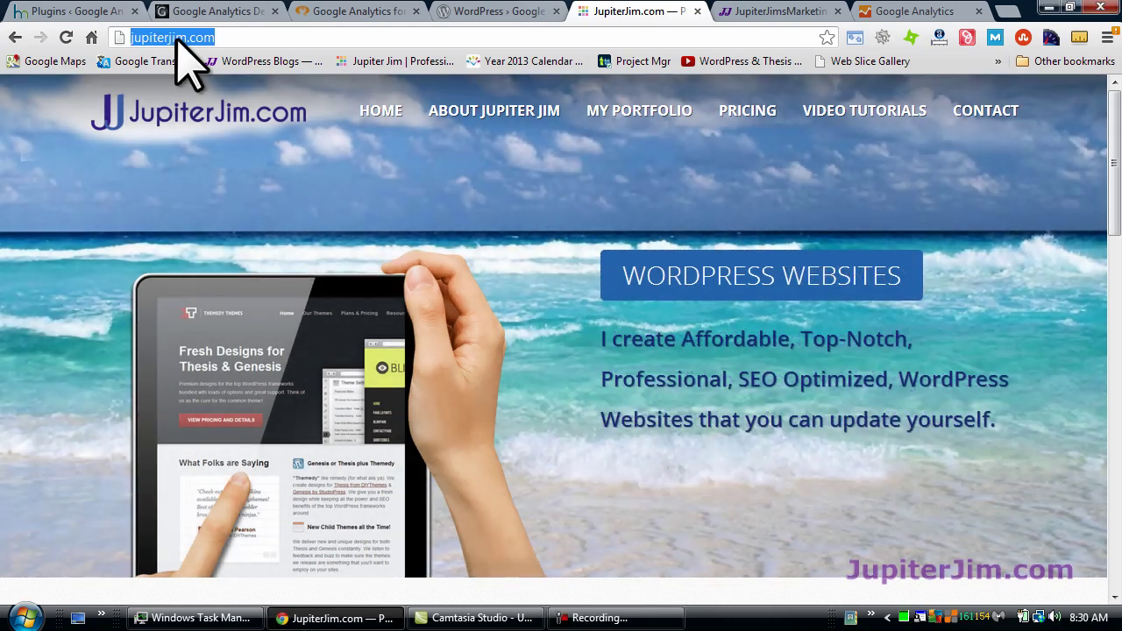
pyautogui.click(377, 187)
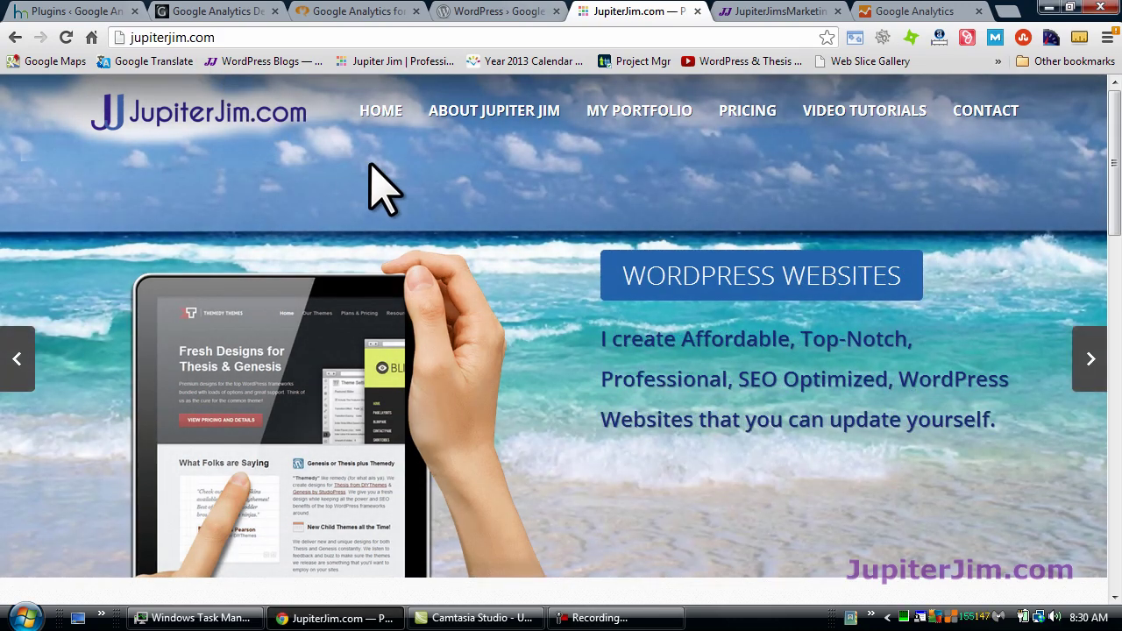
pyautogui.click(752, 13)
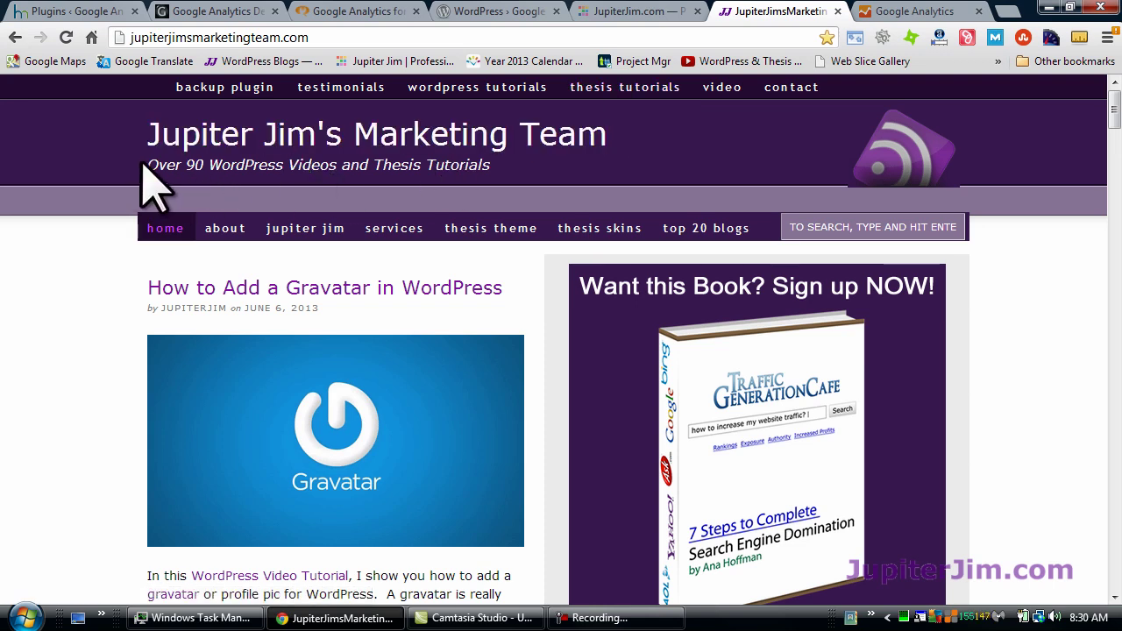
pyautogui.moveTo(161, 163); pyautogui.dragTo(503, 170)
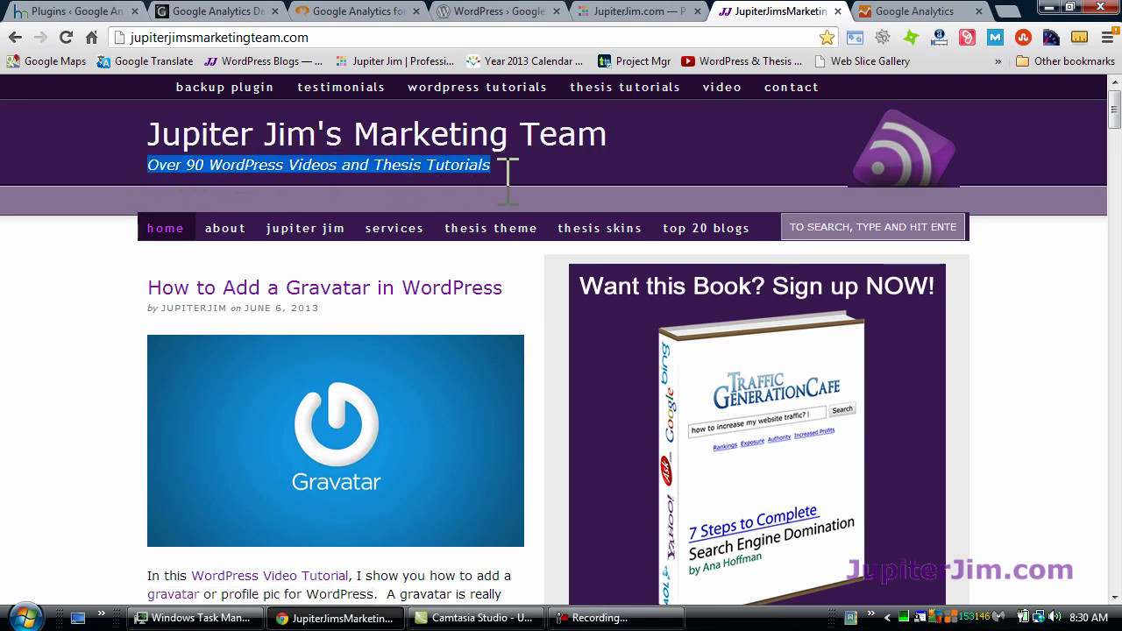
pyautogui.click(1067, 325)
# Step: Show the Marketing Team signup form's Name and Email fields, then return to the Google Analytics Demo Site
pyautogui.scroll(-6, 1068, 324)
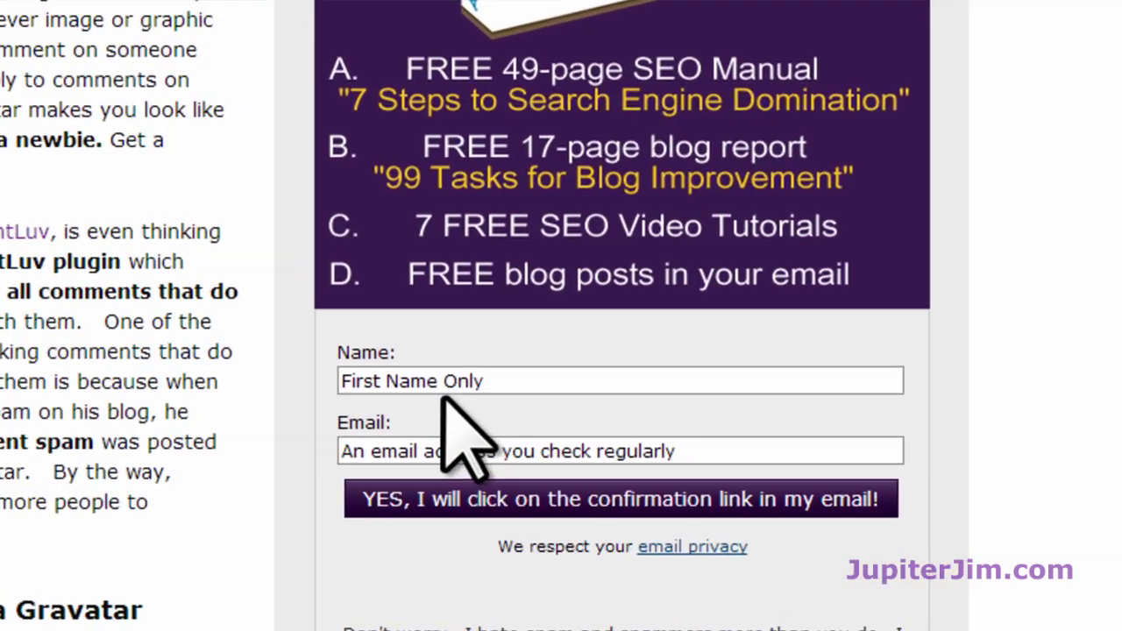
pyautogui.click(633, 311)
pyautogui.click(641, 354)
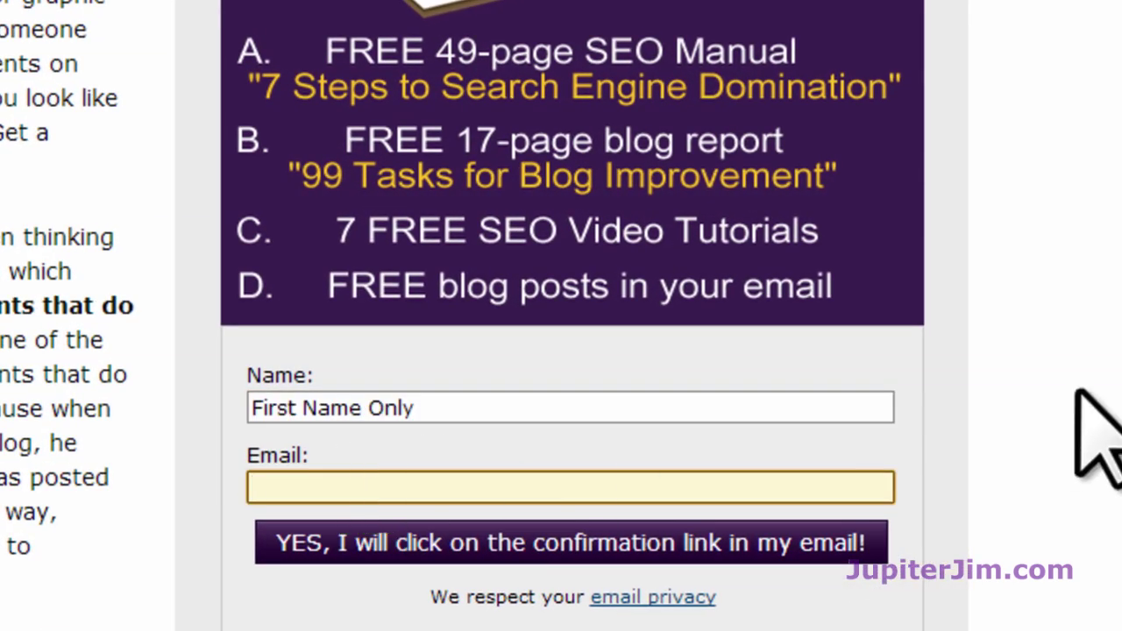
pyautogui.scroll(3, 1077, 390)
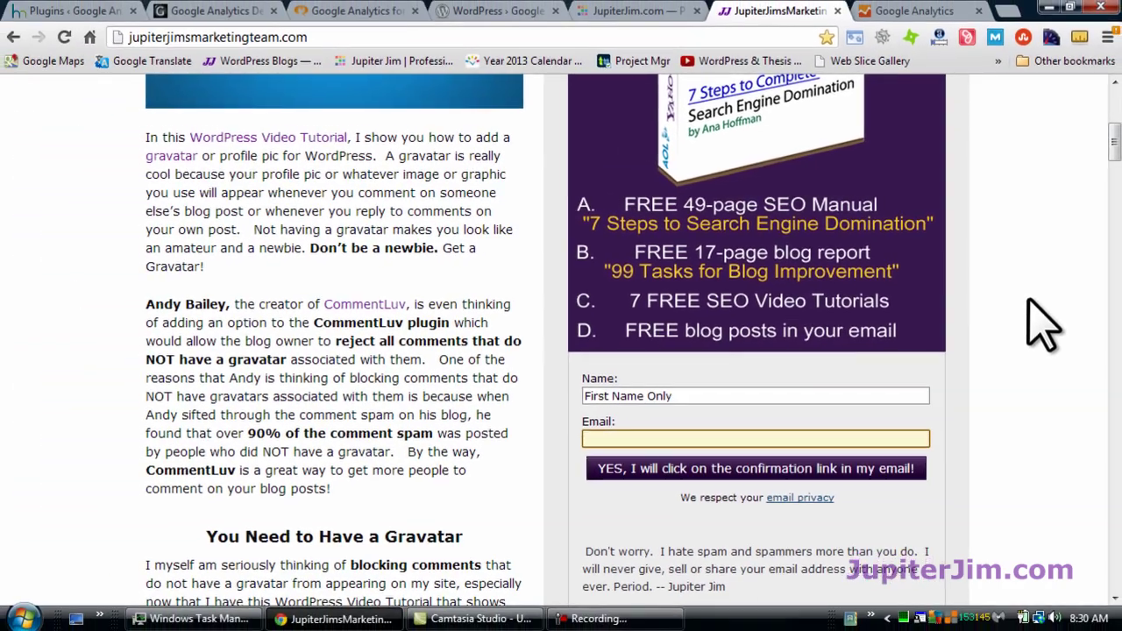
pyautogui.scroll(5, 974, 321)
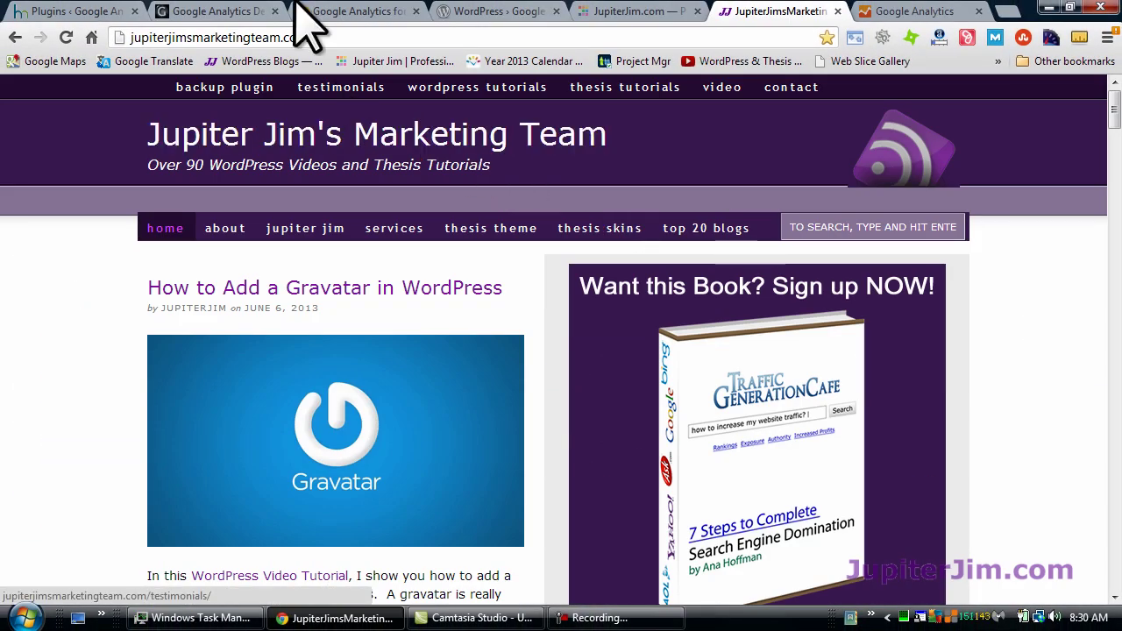
pyautogui.click(183, 12)
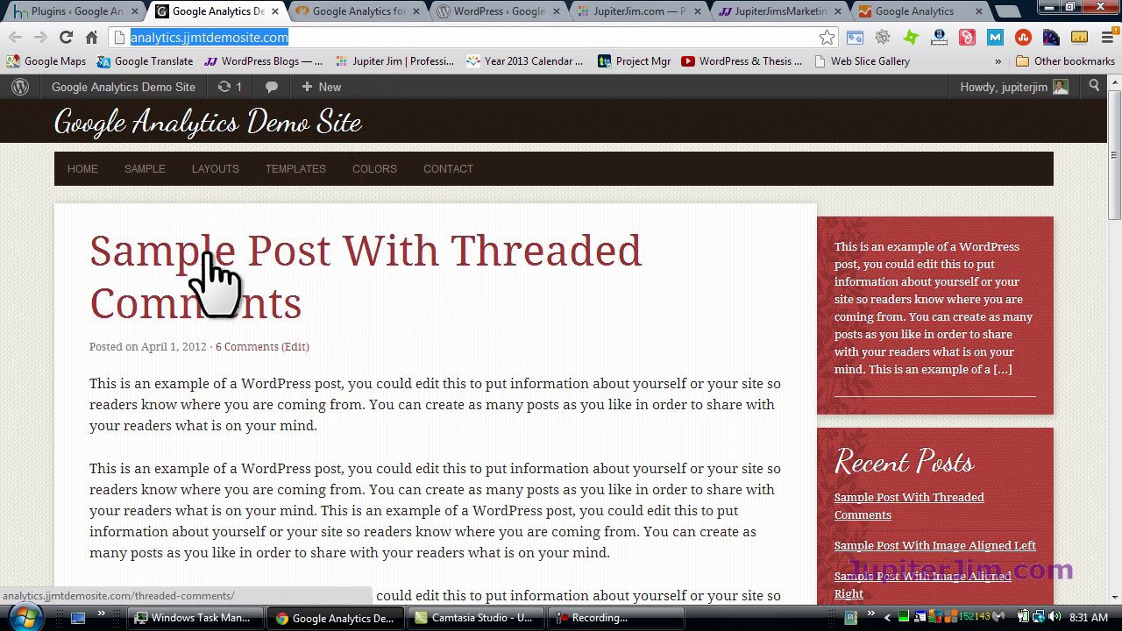
# Step: Highlight the Google Analytics for WordPress title on the Yoast plugin page
pyautogui.click(355, 10)
pyautogui.moveTo(82, 361); pyautogui.dragTo(653, 359)
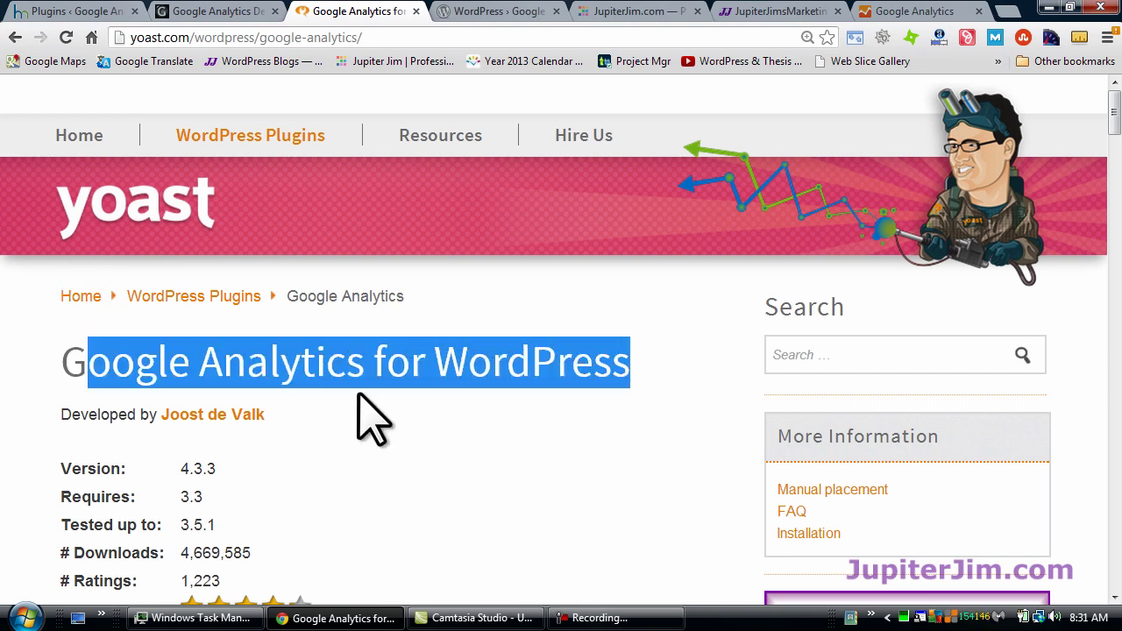
pyautogui.doubleClick(63, 359)
pyautogui.moveTo(63, 359); pyautogui.dragTo(508, 450)
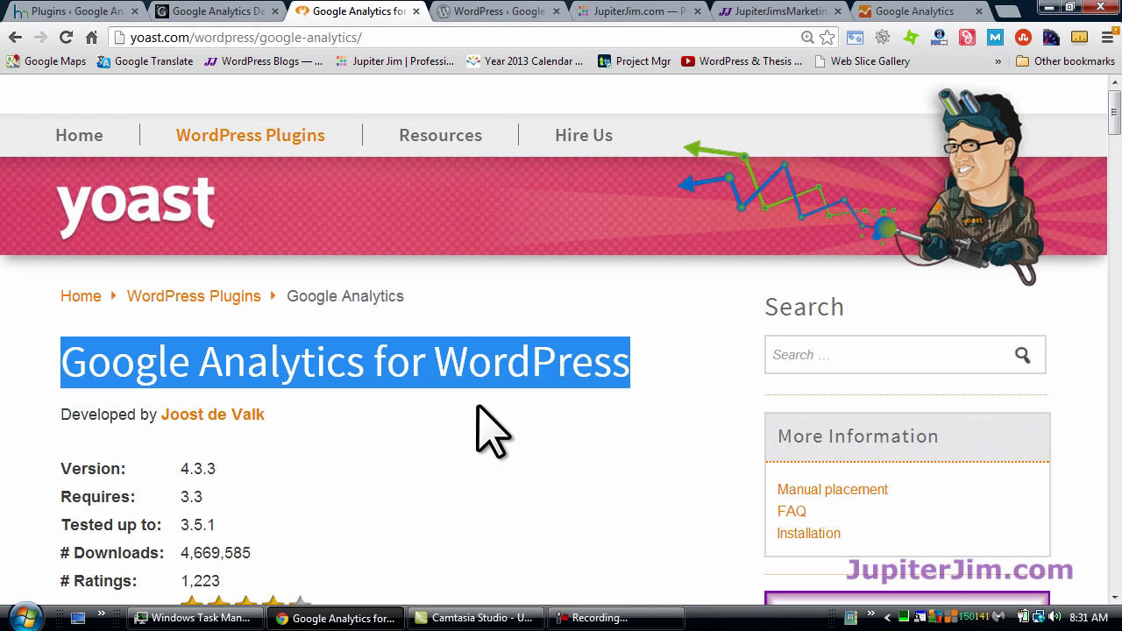
pyautogui.click(205, 11)
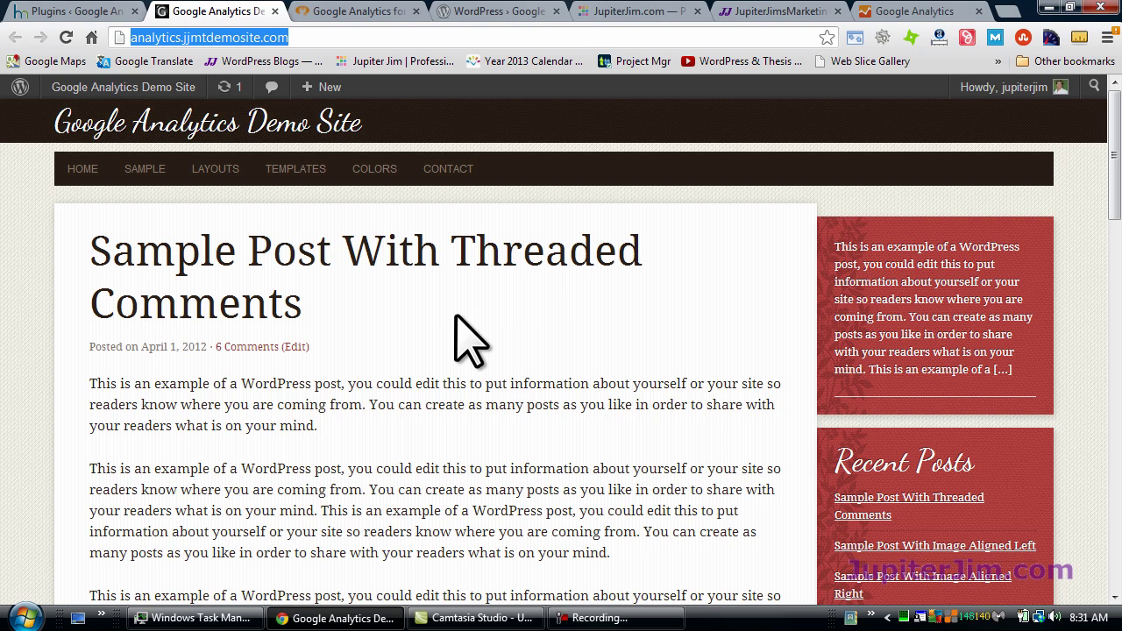
# Step: Compare the Google Analytics tracking info page, Yoast plugin page, demo site and Marketing Team site
pyautogui.click(936, 10)
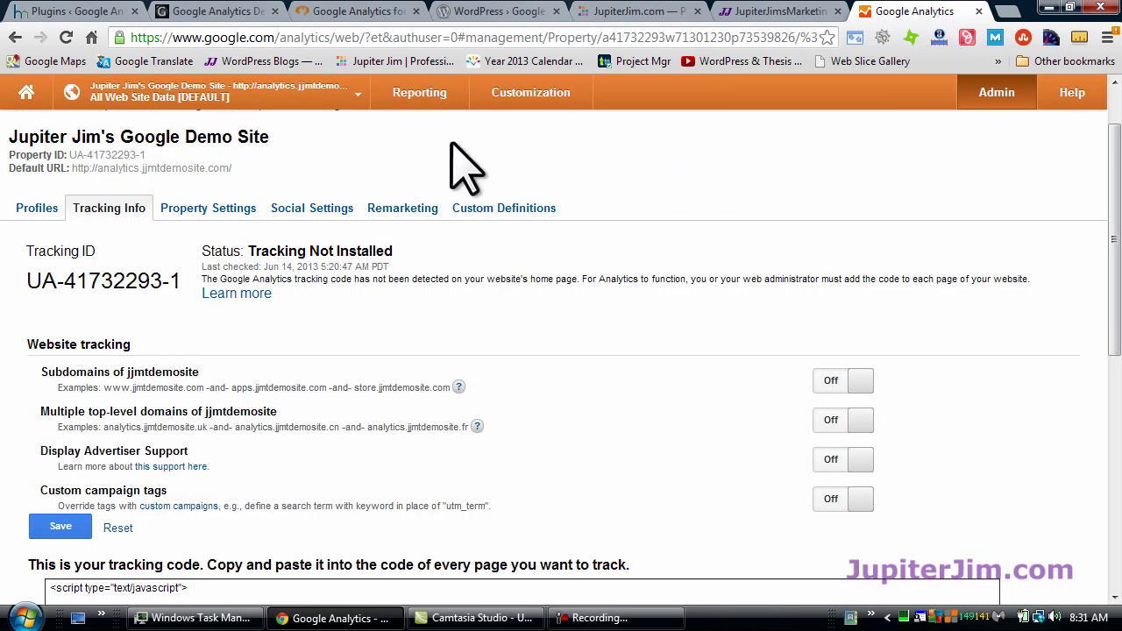
pyautogui.click(224, 11)
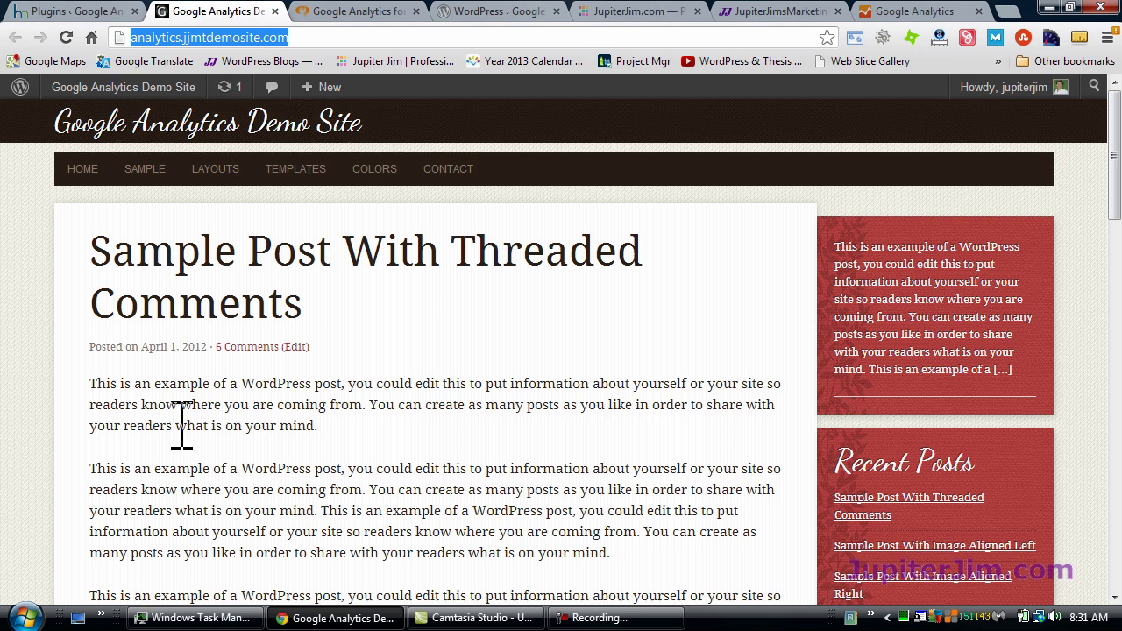
pyautogui.hotkey('ctrl', 'Tab')
pyautogui.click(383, 440)
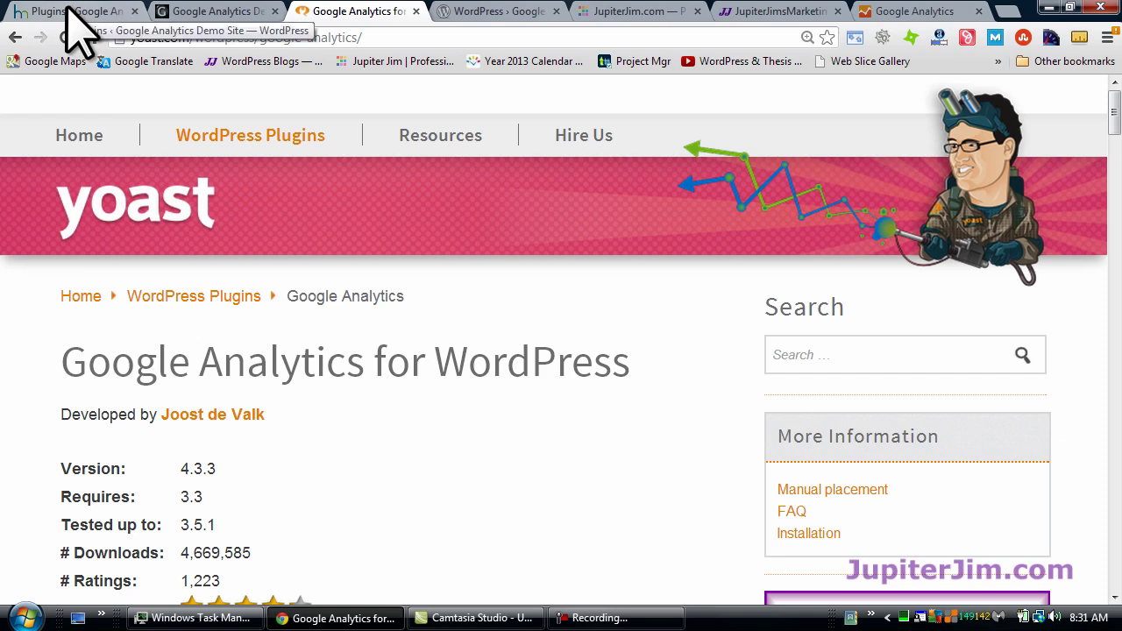
pyautogui.click(193, 12)
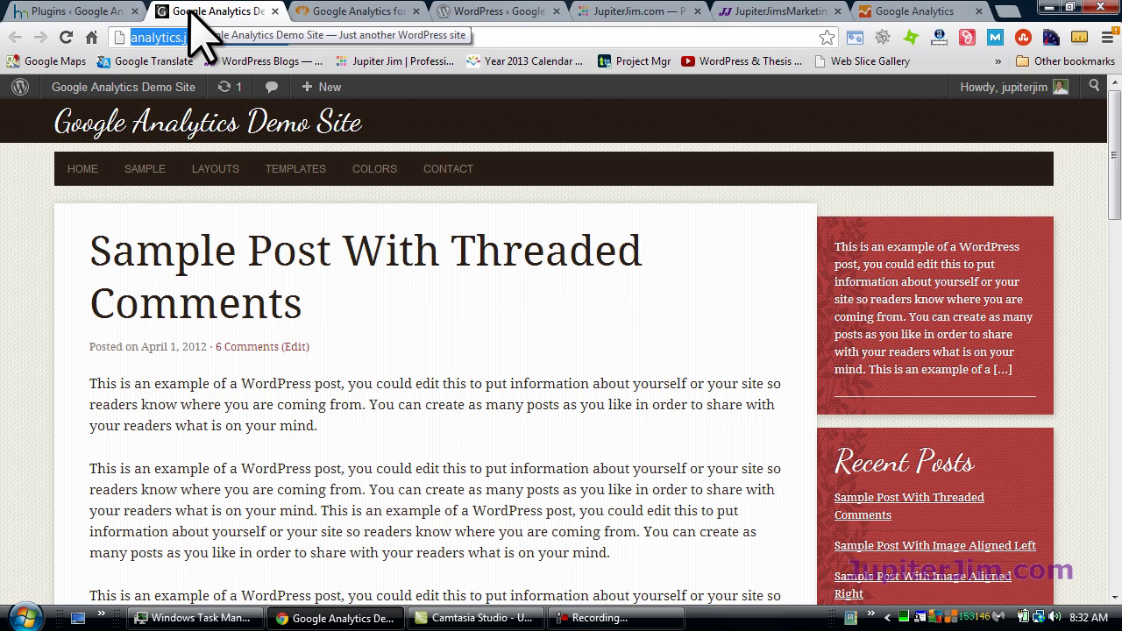
pyautogui.click(751, 12)
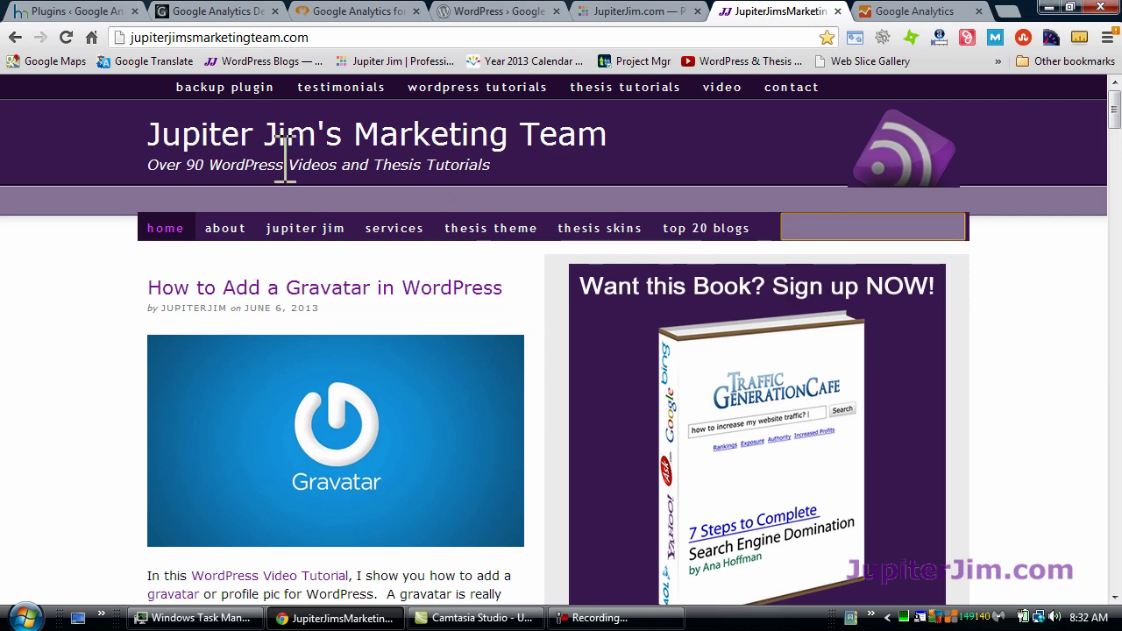
pyautogui.click(187, 12)
# Step: Search the Add New plugins screen for 'Google Analytics for WordPress'
pyautogui.click(39, 12)
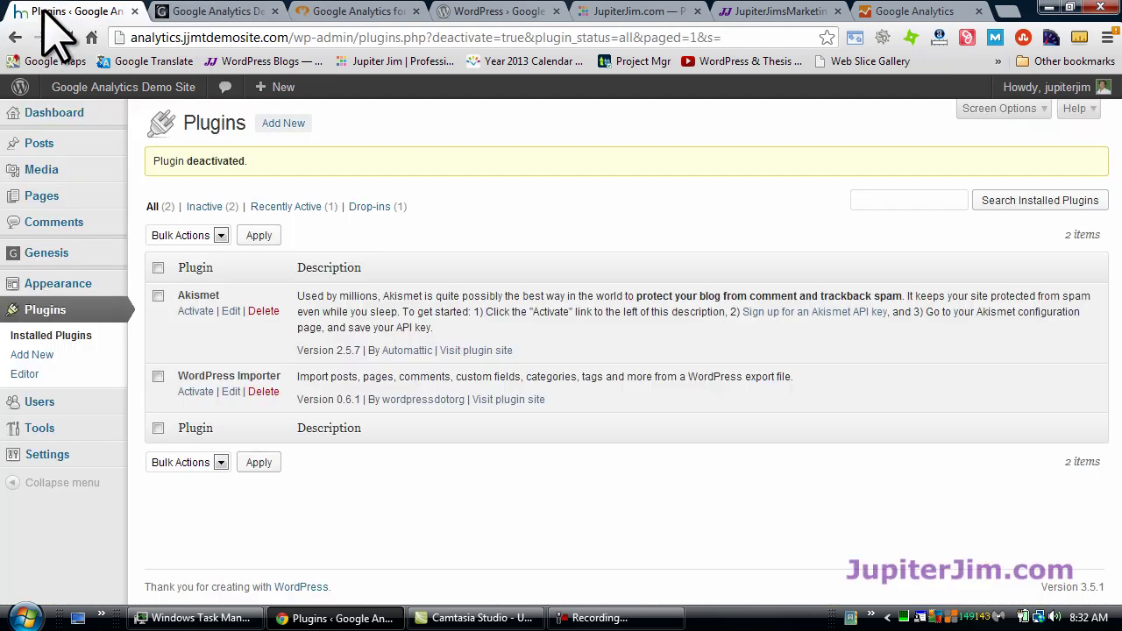
pyautogui.moveTo(123, 194)
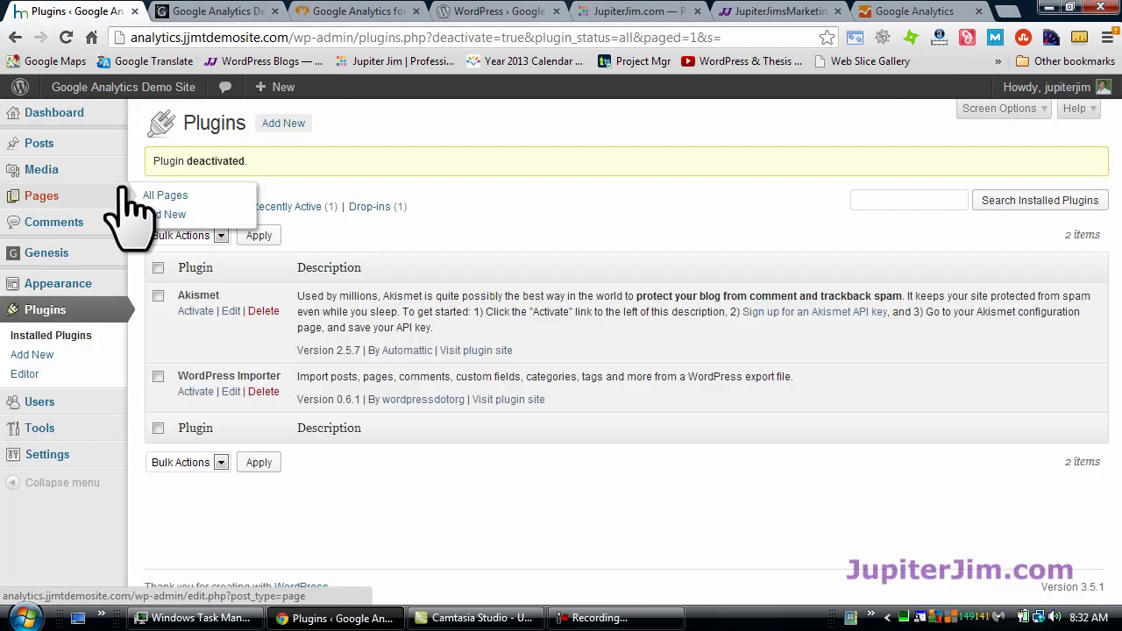
pyautogui.moveTo(50, 88)
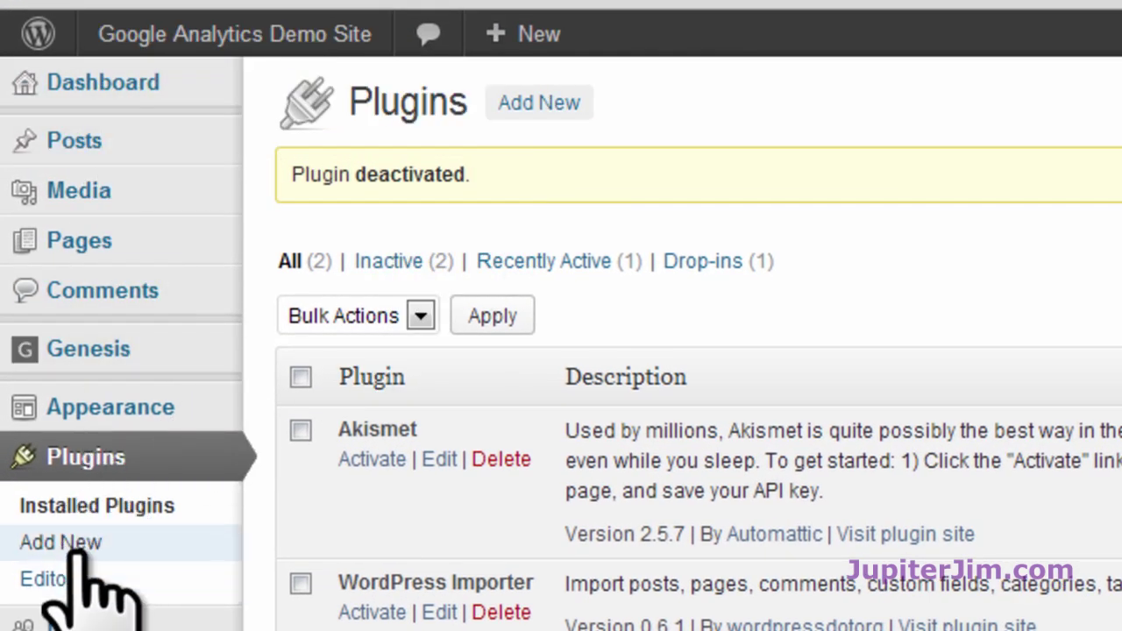
pyautogui.click(552, 102)
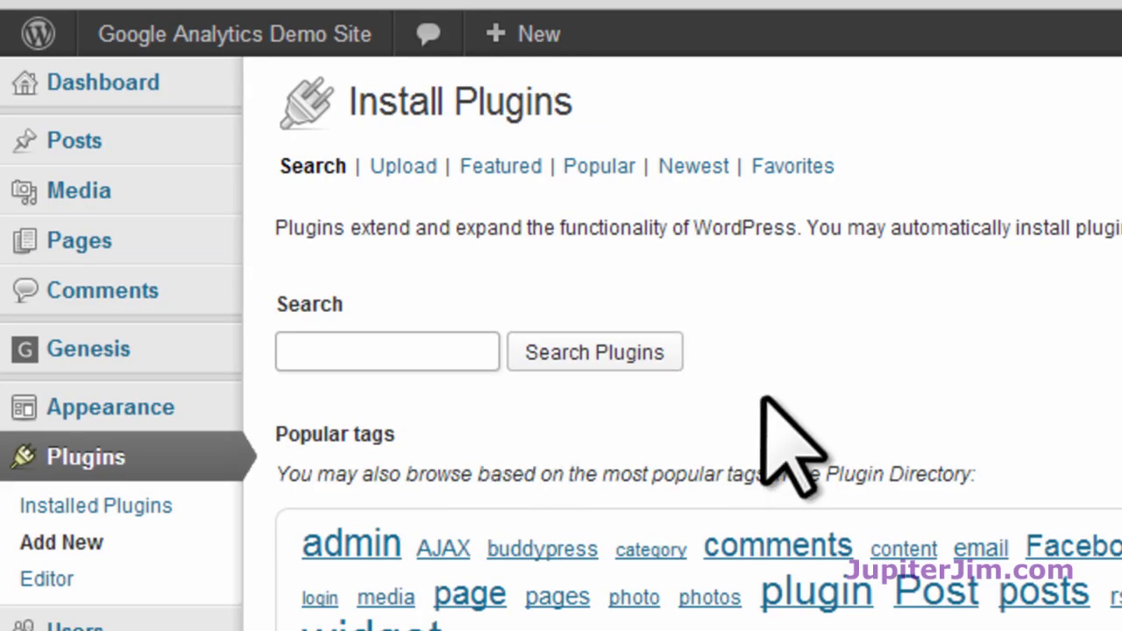
pyautogui.write('Google')
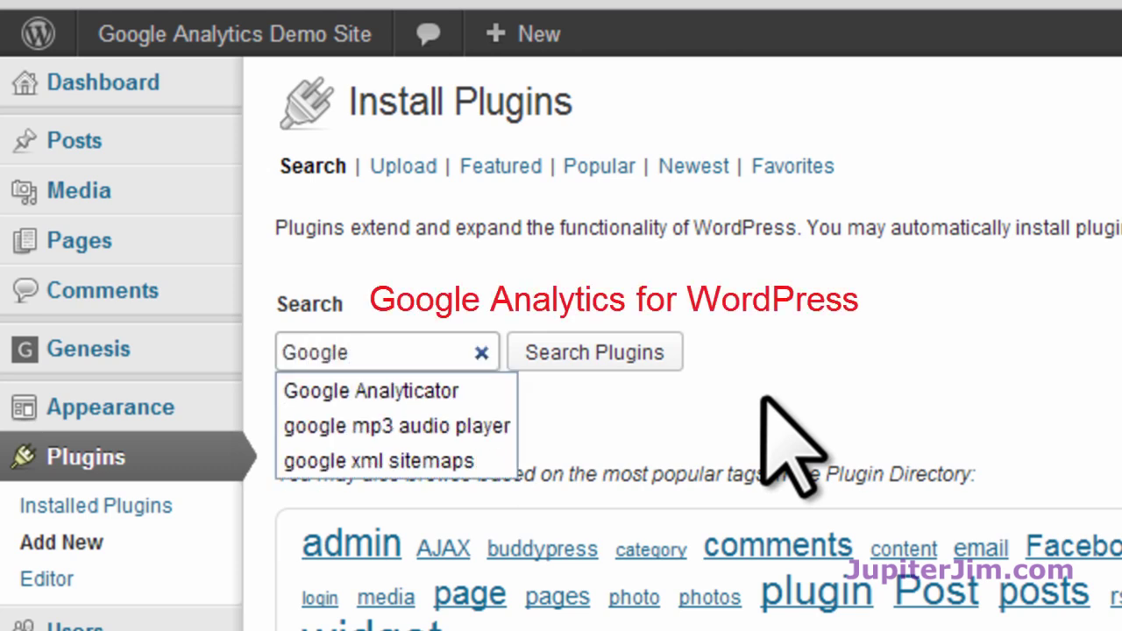
pyautogui.write(' Ana')
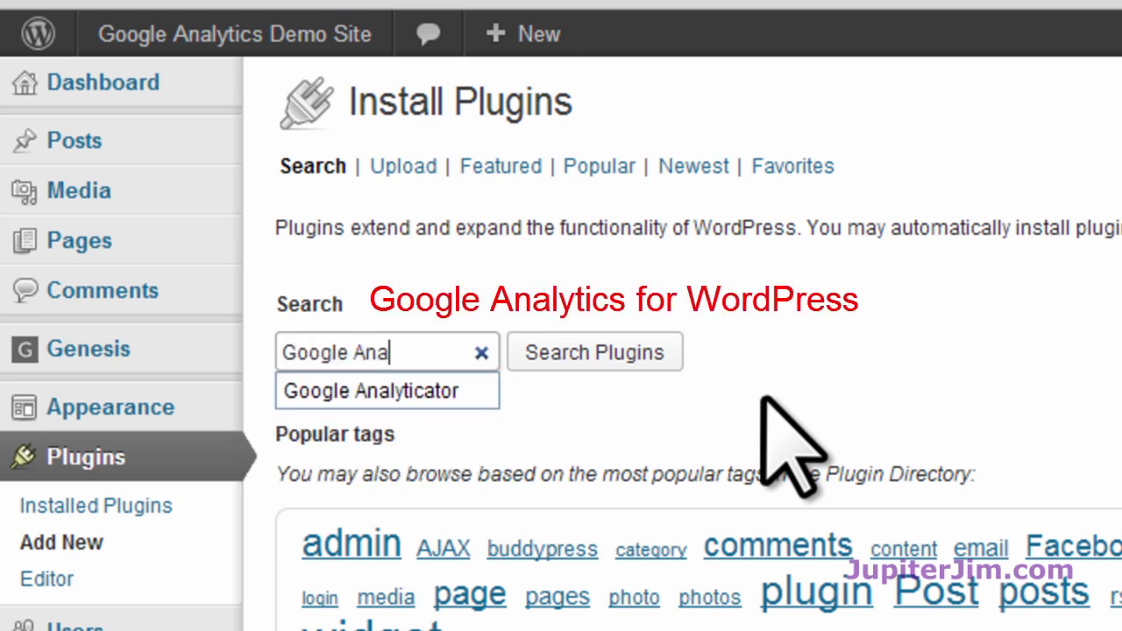
pyautogui.write('lytics for Word')
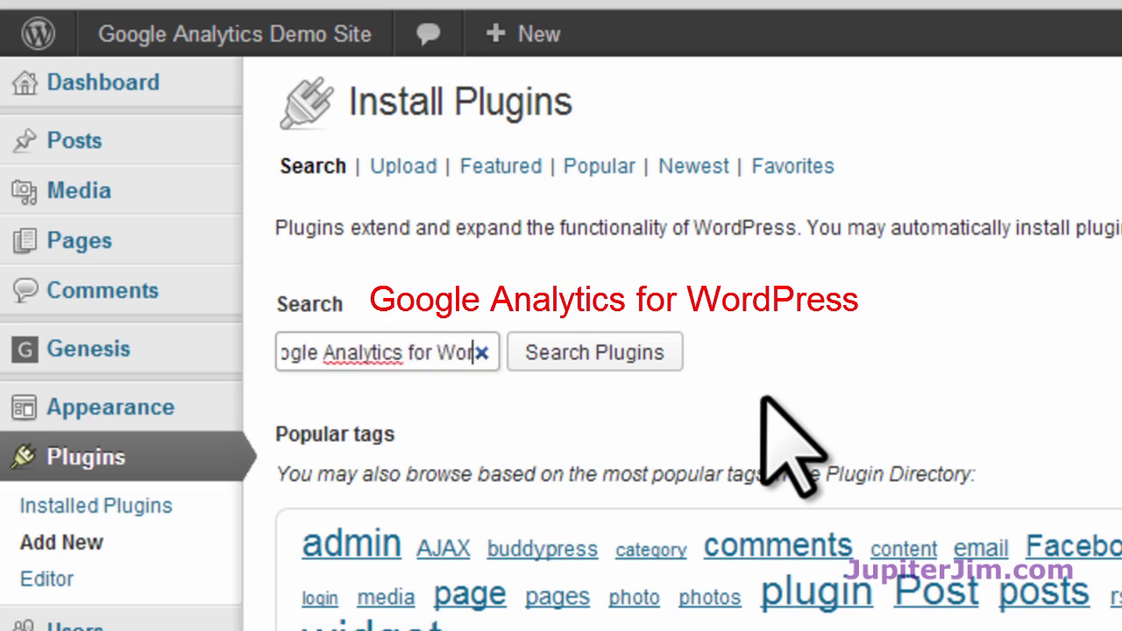
pyautogui.write('Press')
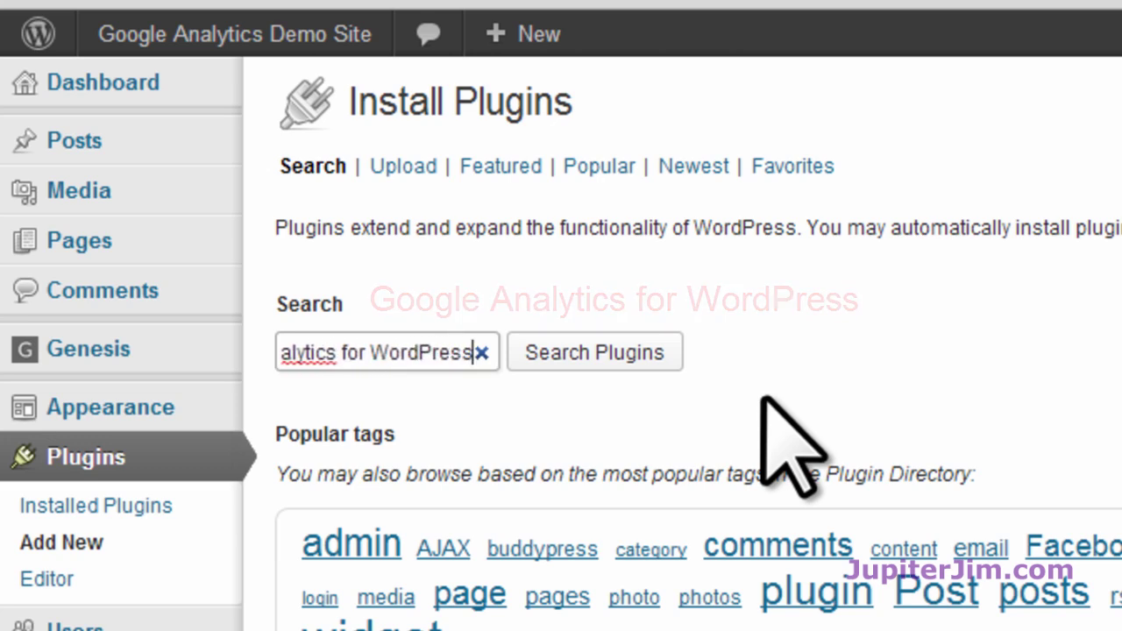
pyautogui.press('Return')
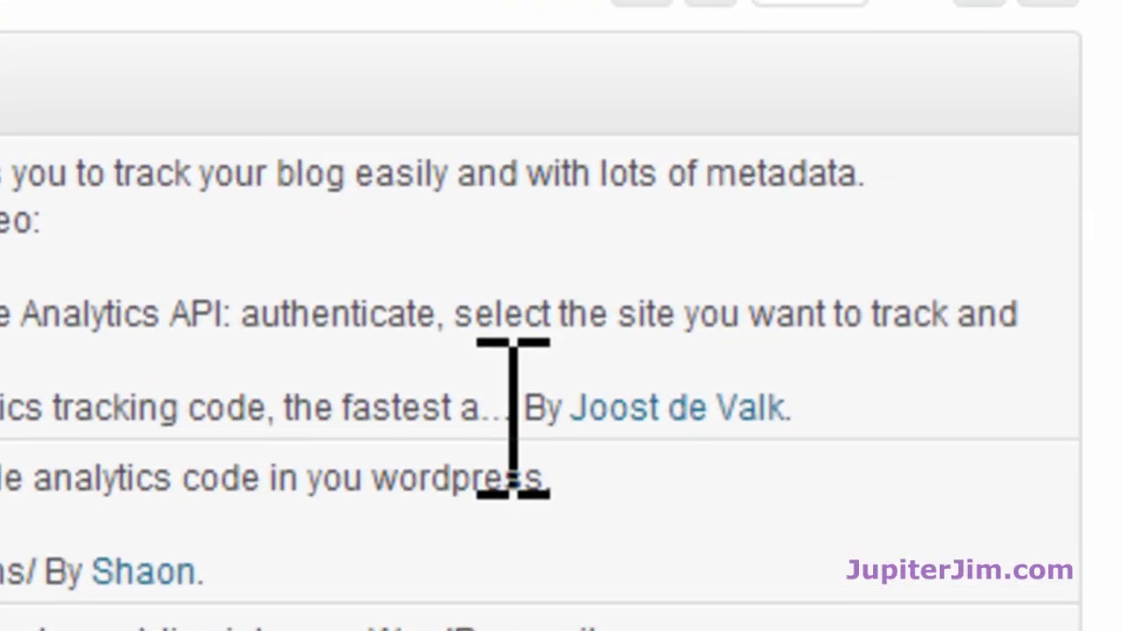
# Step: Point out the author credit and open the Google Analytics for WordPress 4.3.3 details window
pyautogui.moveTo(526, 410); pyautogui.dragTo(815, 394)
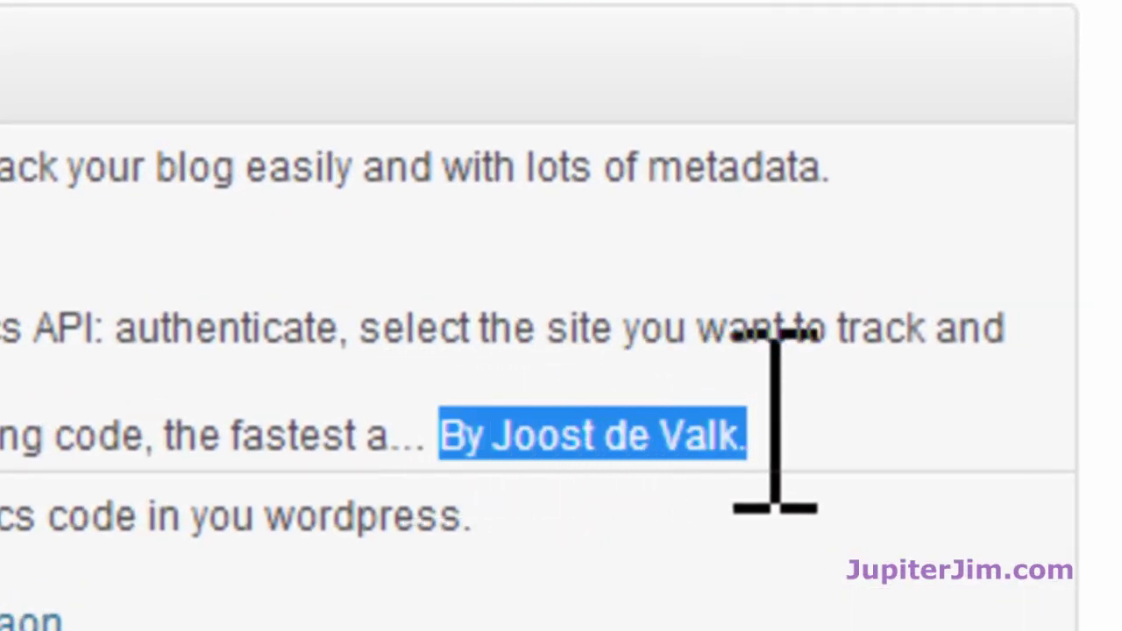
pyautogui.click(824, 419)
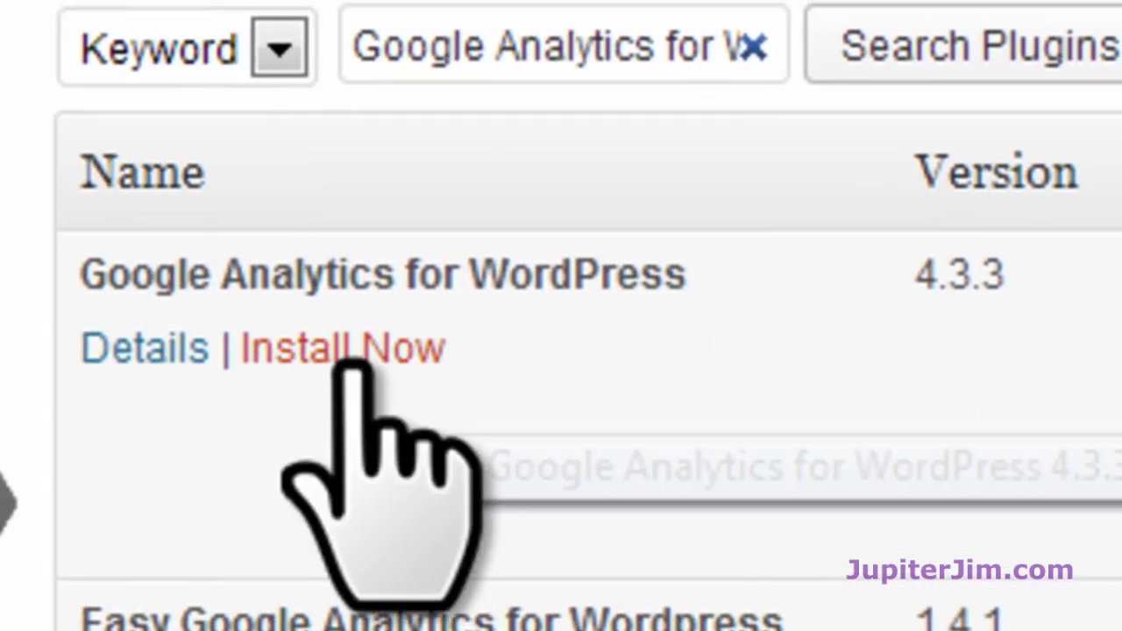
pyautogui.click(132, 351)
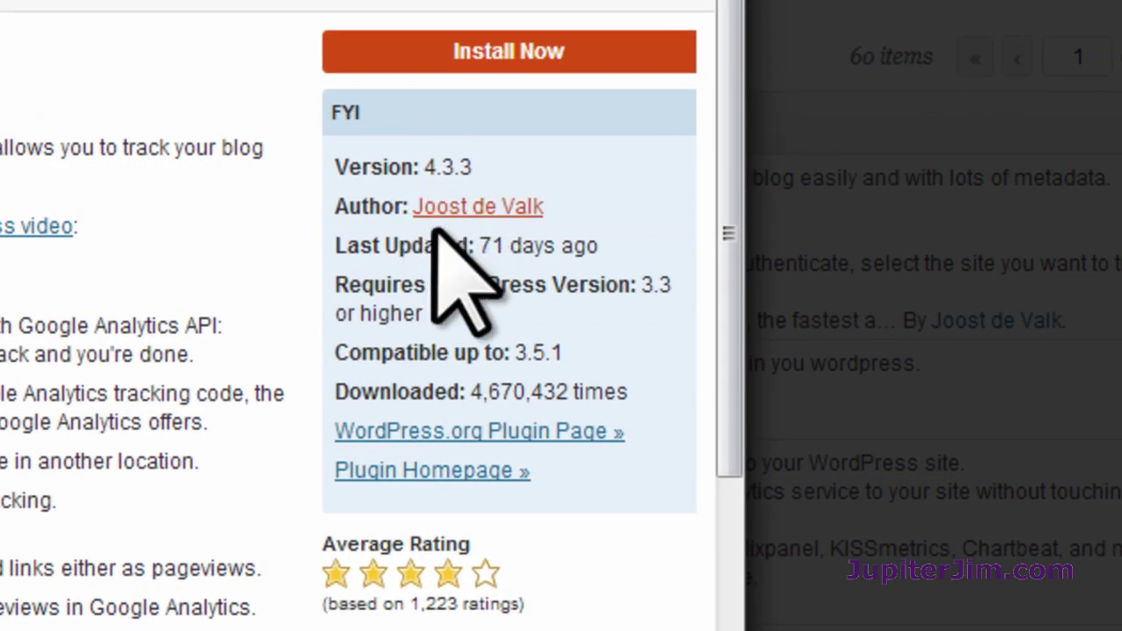
pyautogui.moveTo(498, 252)
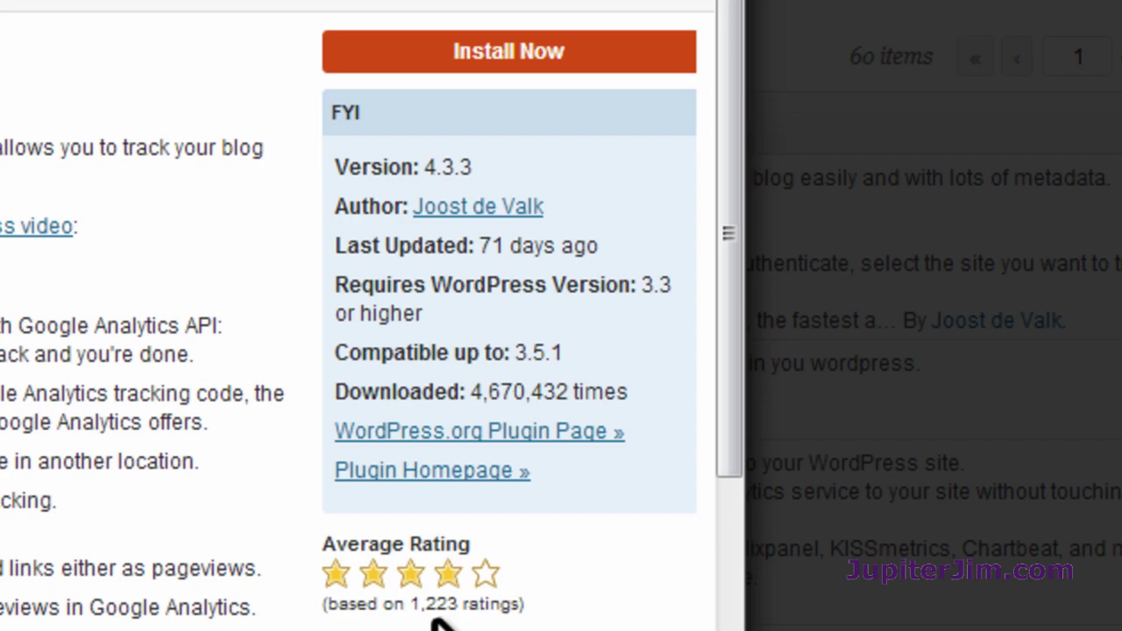
# Step: Install and activate Google Analytics for WordPress, decline usage tracking, and open its settings
pyautogui.click(509, 53)
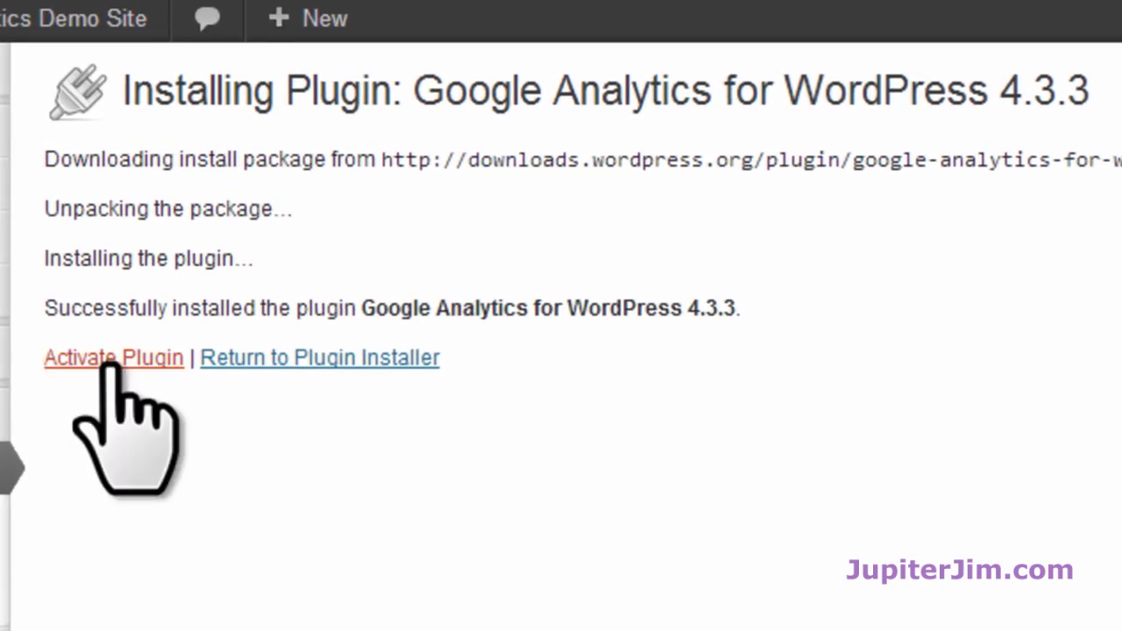
pyautogui.click(112, 359)
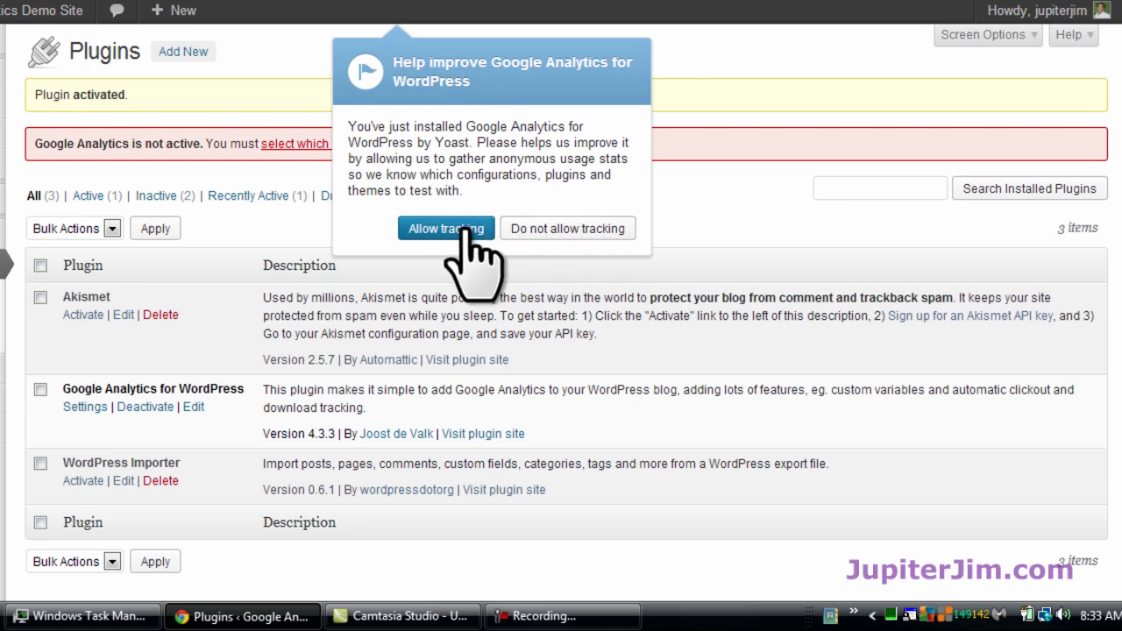
pyautogui.click(592, 241)
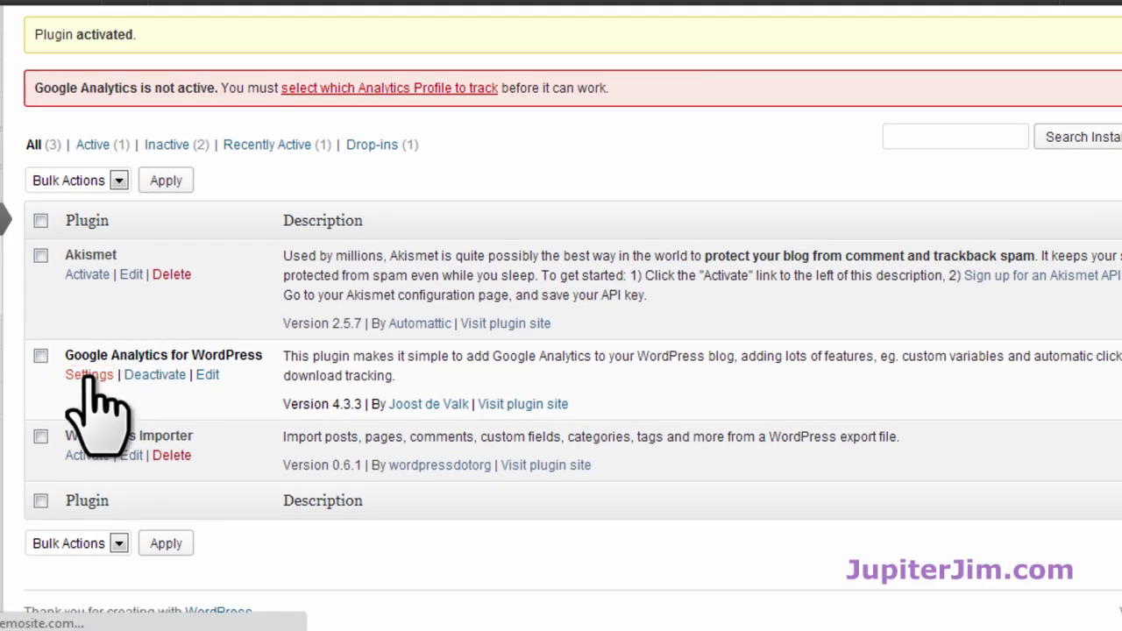
pyautogui.click(88, 375)
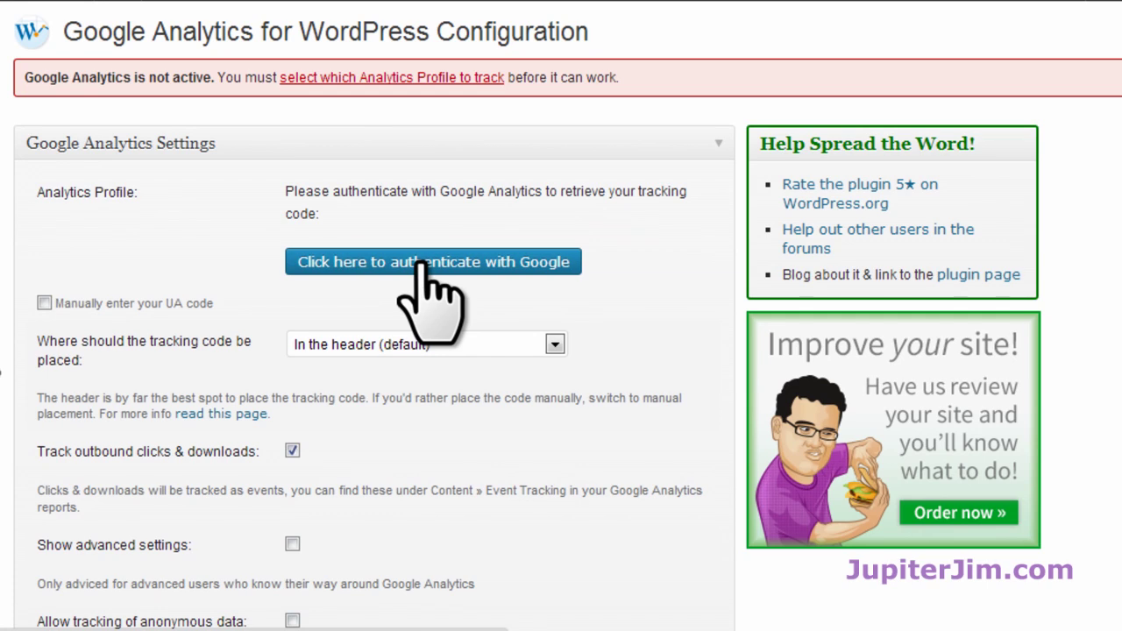
# Step: Authenticate the plugin with the signed-in Google account, grant Analytics access, and decline usage tracking
pyautogui.click(420, 263)
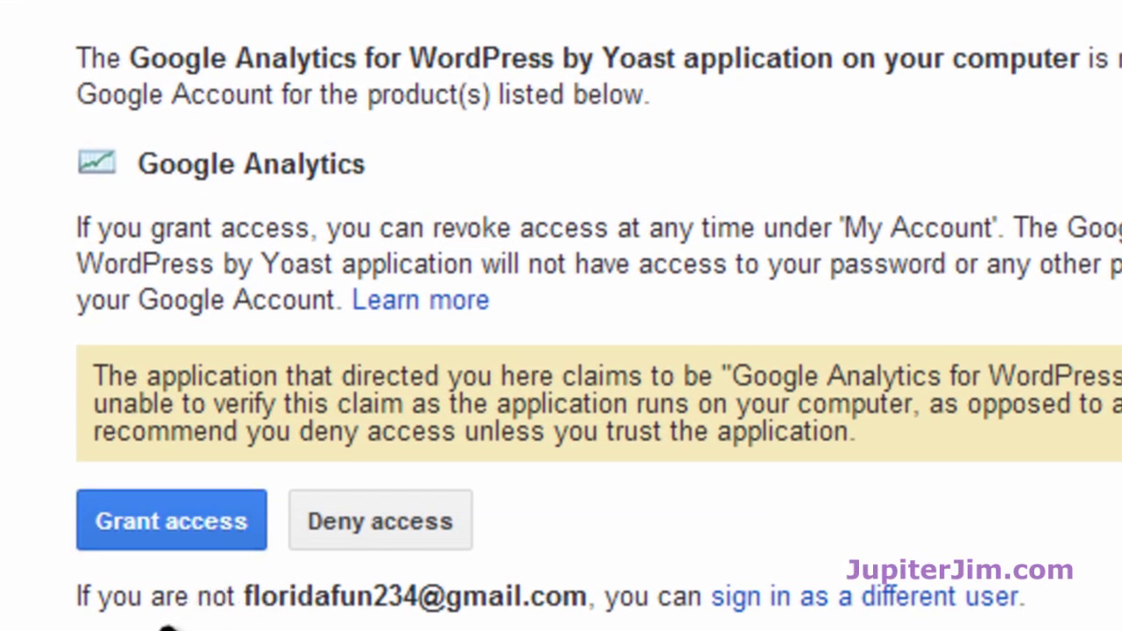
pyautogui.moveTo(260, 595); pyautogui.dragTo(587, 596)
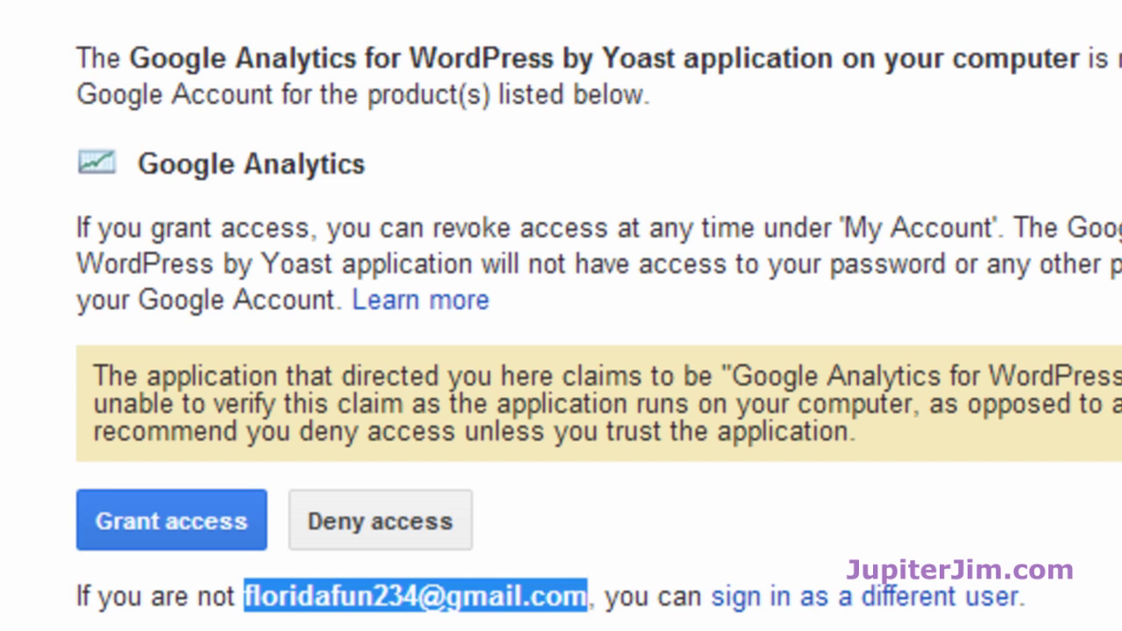
pyautogui.click(386, 578)
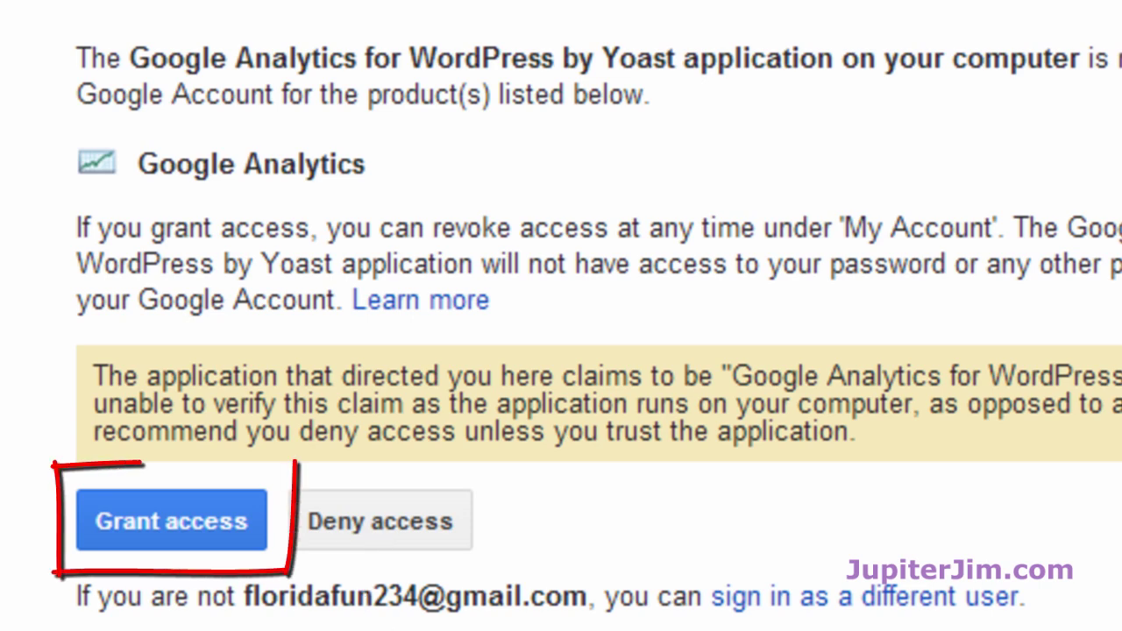
pyautogui.click(147, 524)
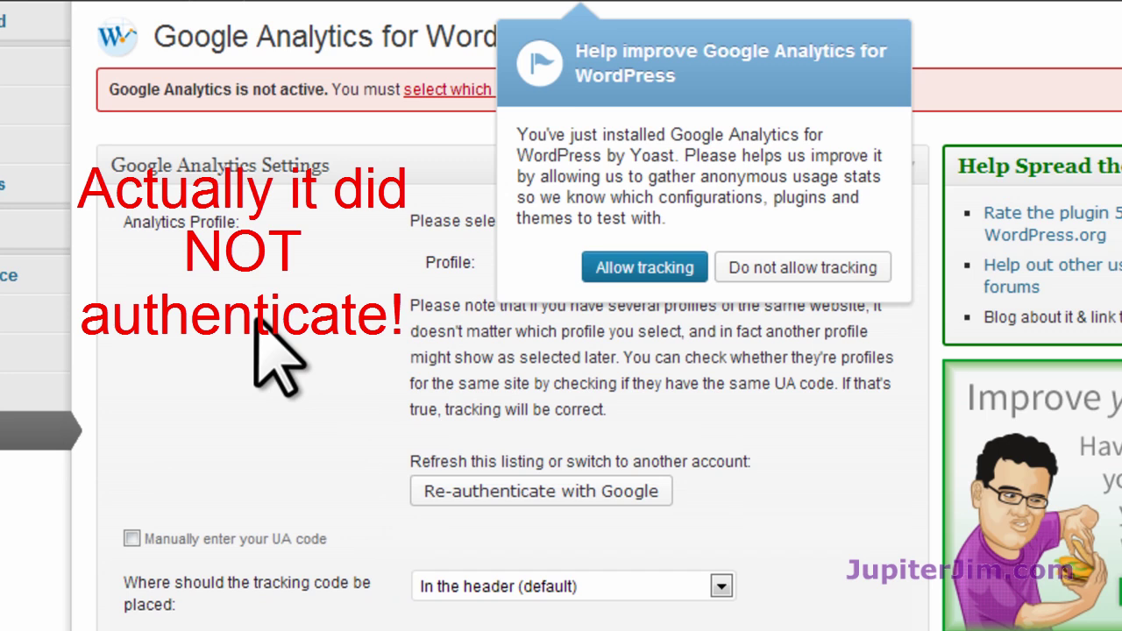
pyautogui.click(781, 265)
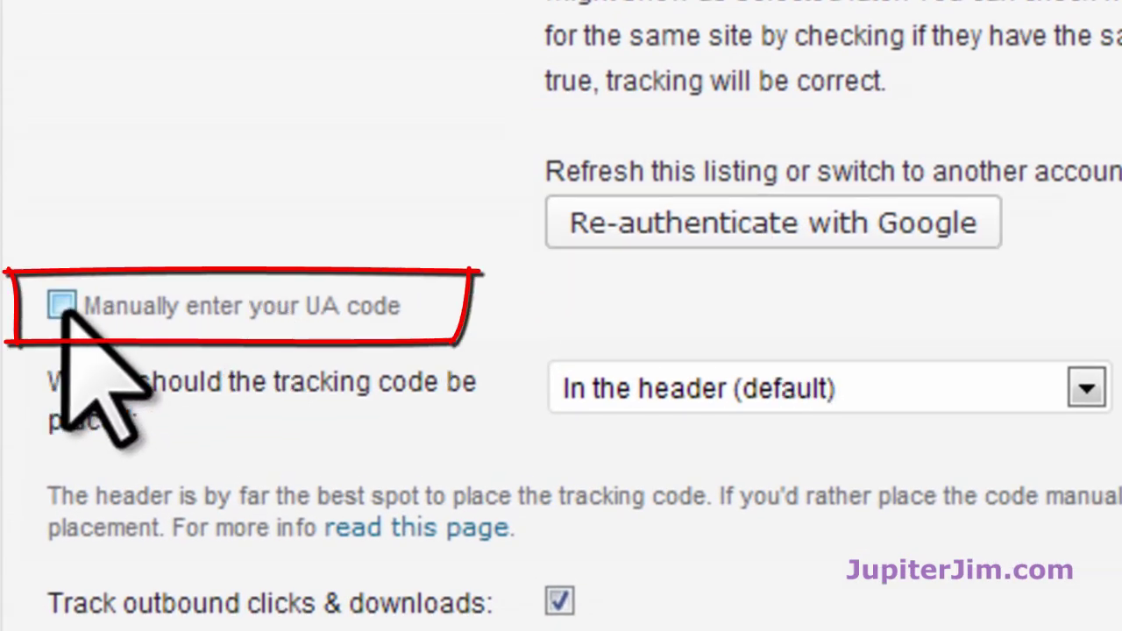
# Step: Enable 'Manually enter your UA code' and bring up Google Analytics' Tracking Info page
pyautogui.click(61, 304)
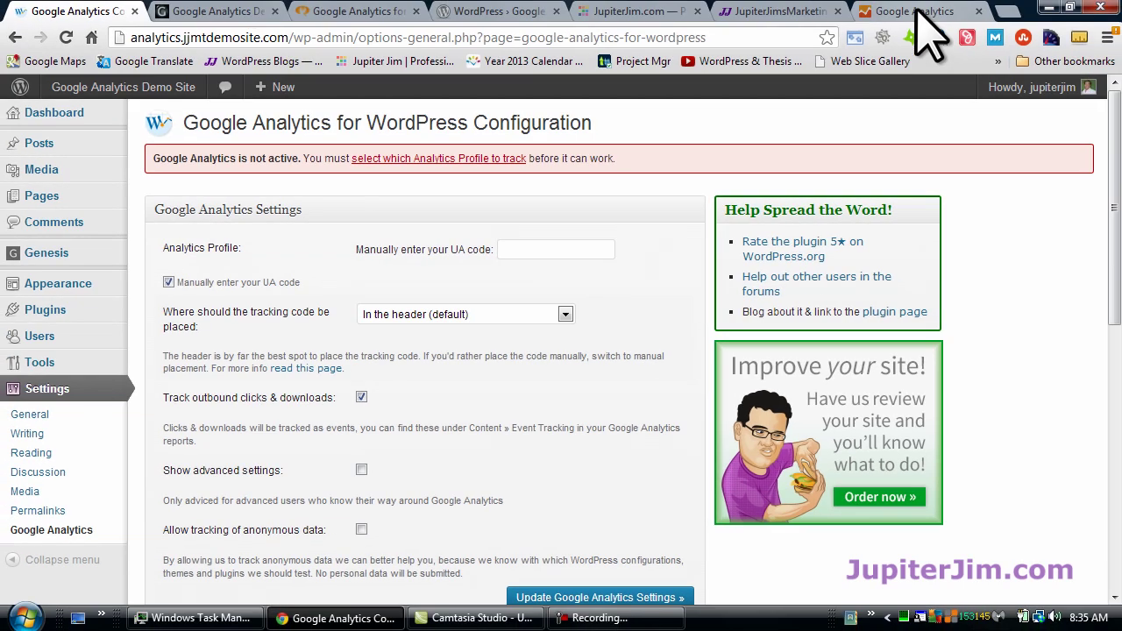
pyautogui.click(914, 12)
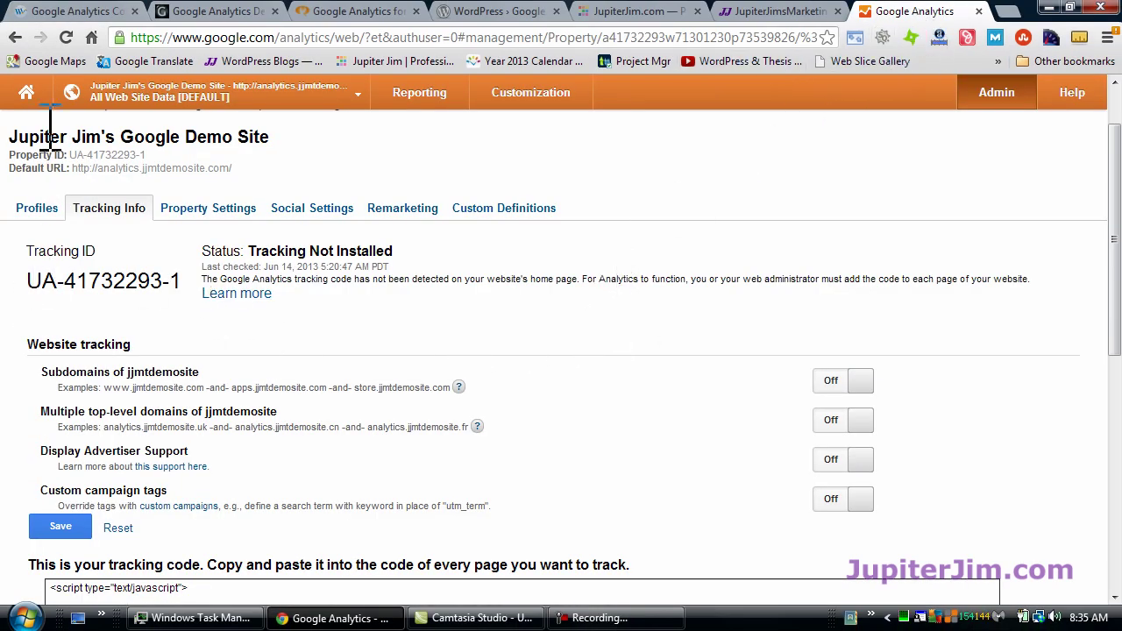
# Step: Select the property's Tracking ID on the Tracking Info page for the UA code field
pyautogui.scroll(-7, 219, 435)
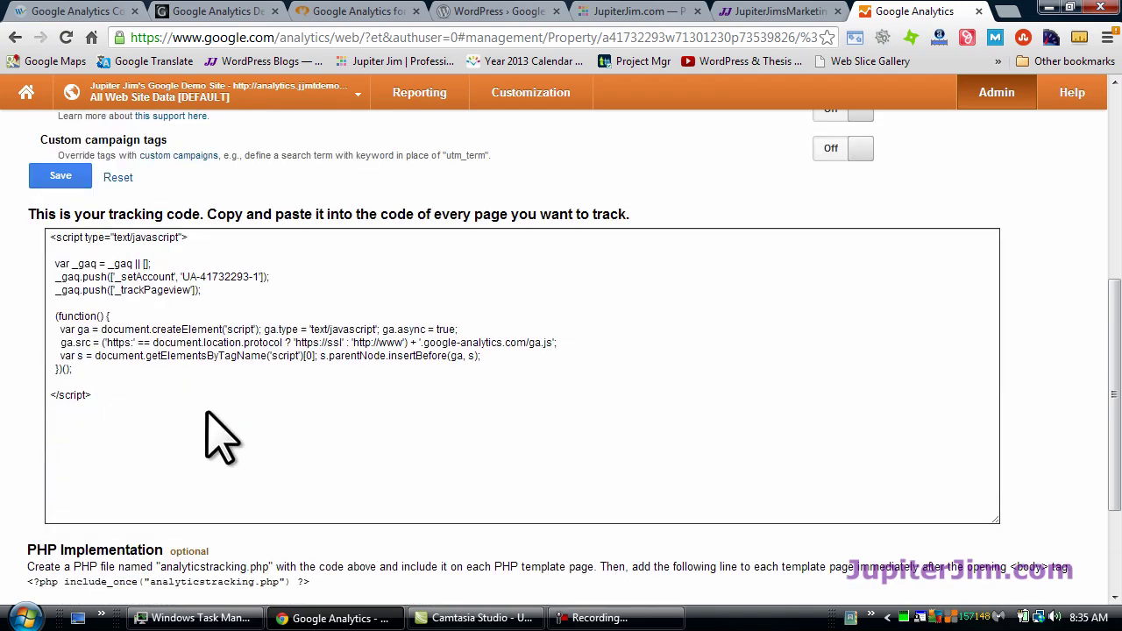
pyautogui.scroll(7, 210, 425)
pyautogui.scroll(1, 215, 430)
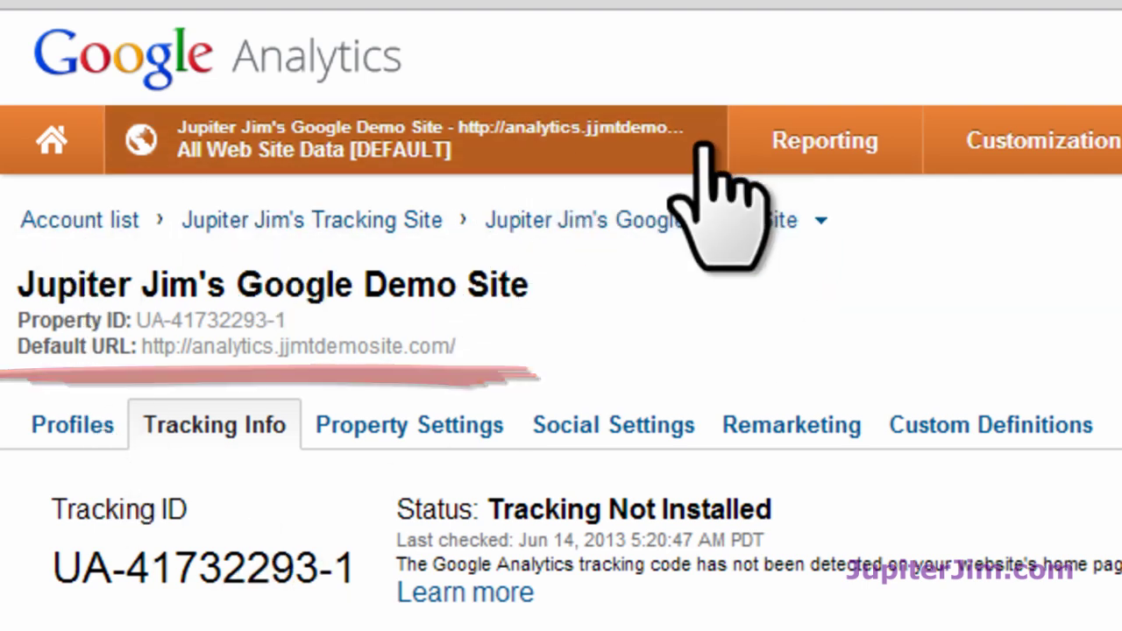
pyautogui.moveTo(355, 565); pyautogui.dragTo(69, 565)
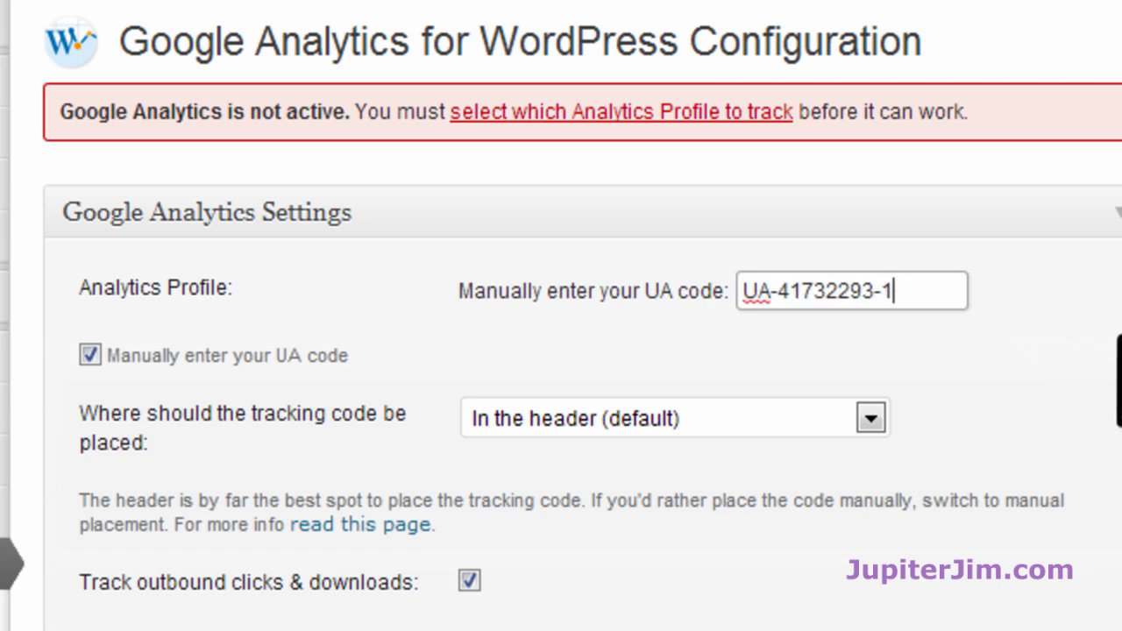
# Step: Save the plugin settings with Update Google Analytics Settings, keeping the manually entered tracking ID
pyautogui.scroll(-3, 561, 351)
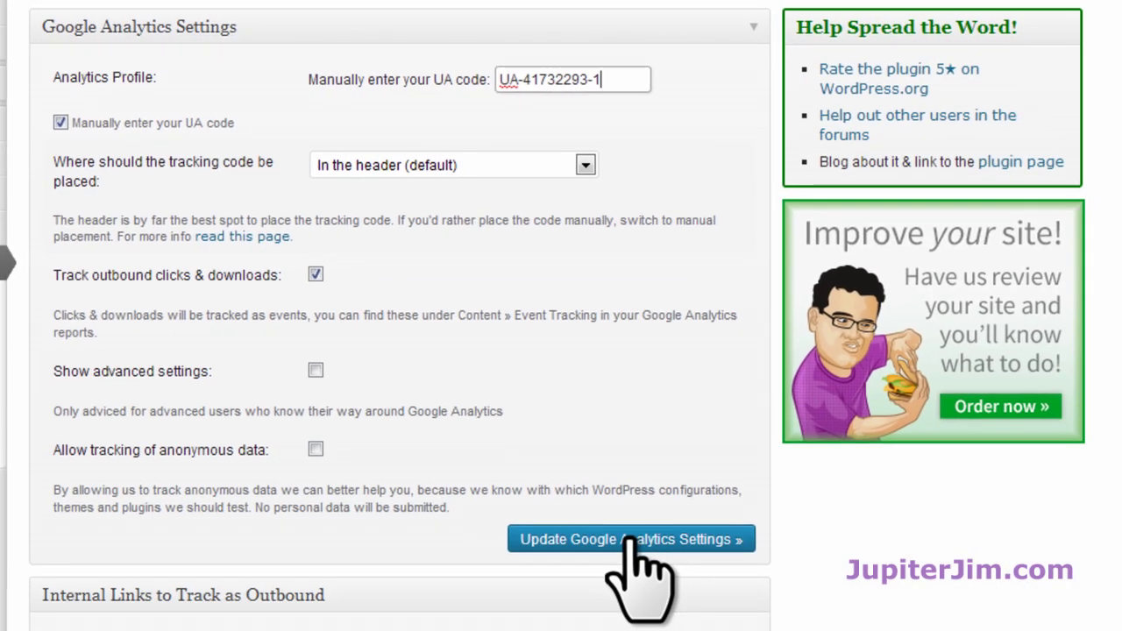
pyautogui.click(630, 536)
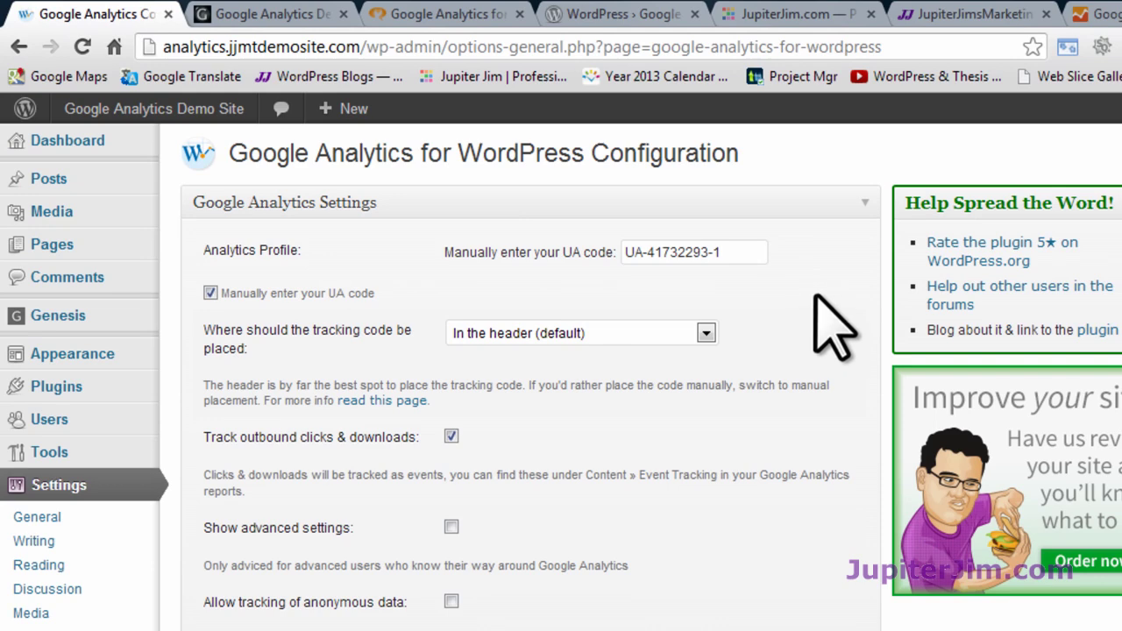
pyautogui.scroll(-2, 815, 296)
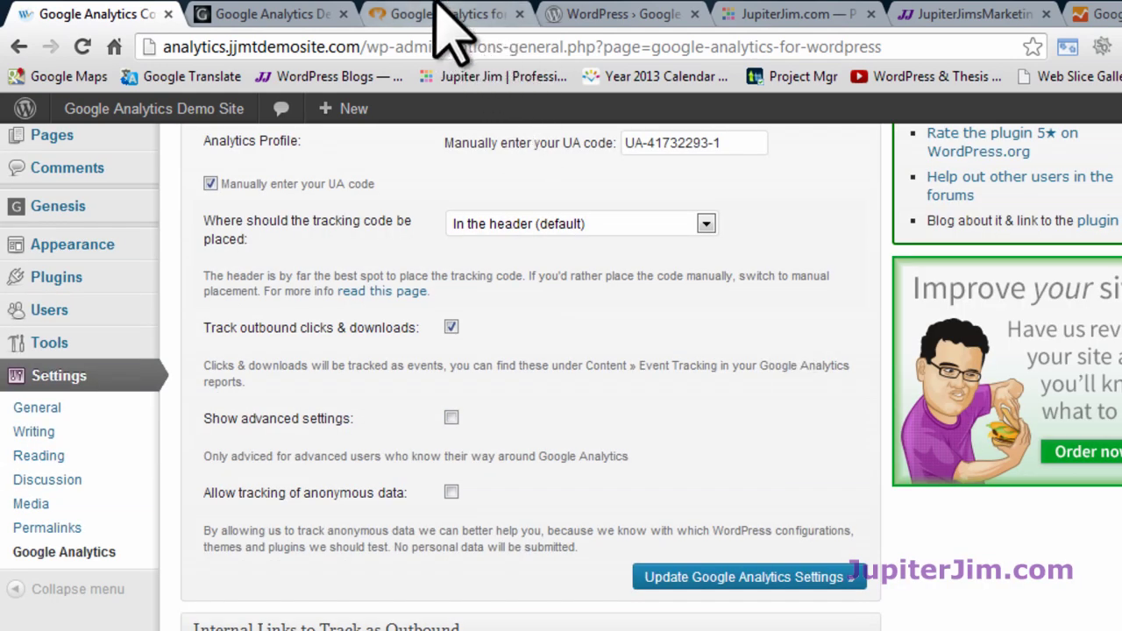
pyautogui.click(499, 14)
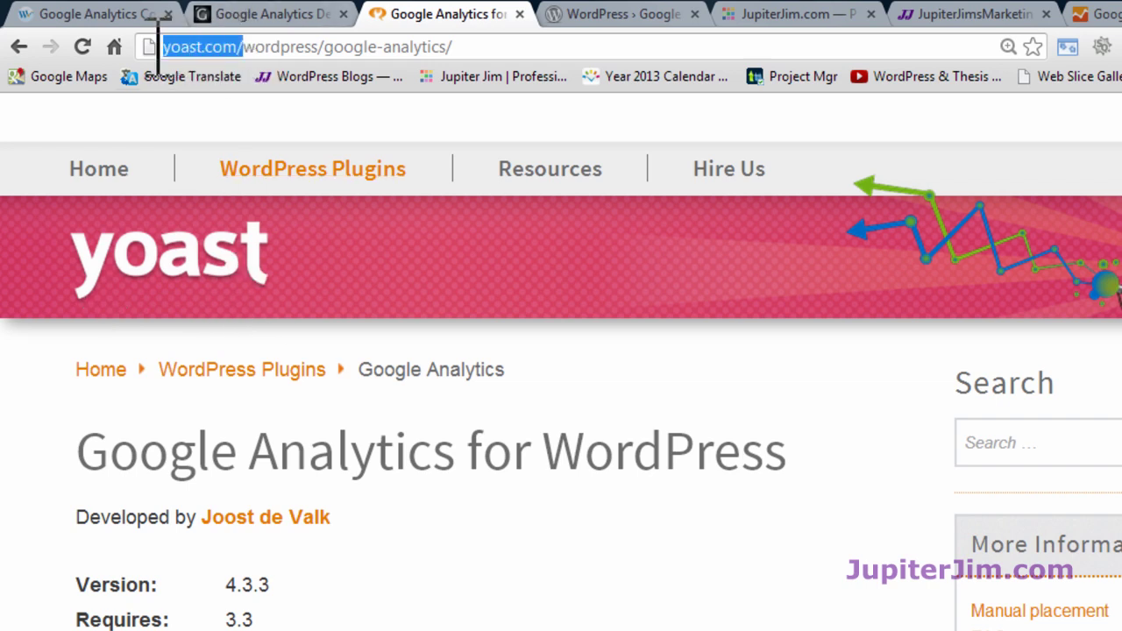
# Step: Review the Yoast Google Analytics for WordPress page and its video, then return to WordPress
pyautogui.moveTo(81, 447); pyautogui.dragTo(869, 471)
pyautogui.click(534, 529)
pyautogui.scroll(-10, 513, 529)
pyautogui.scroll(-1, 523, 558)
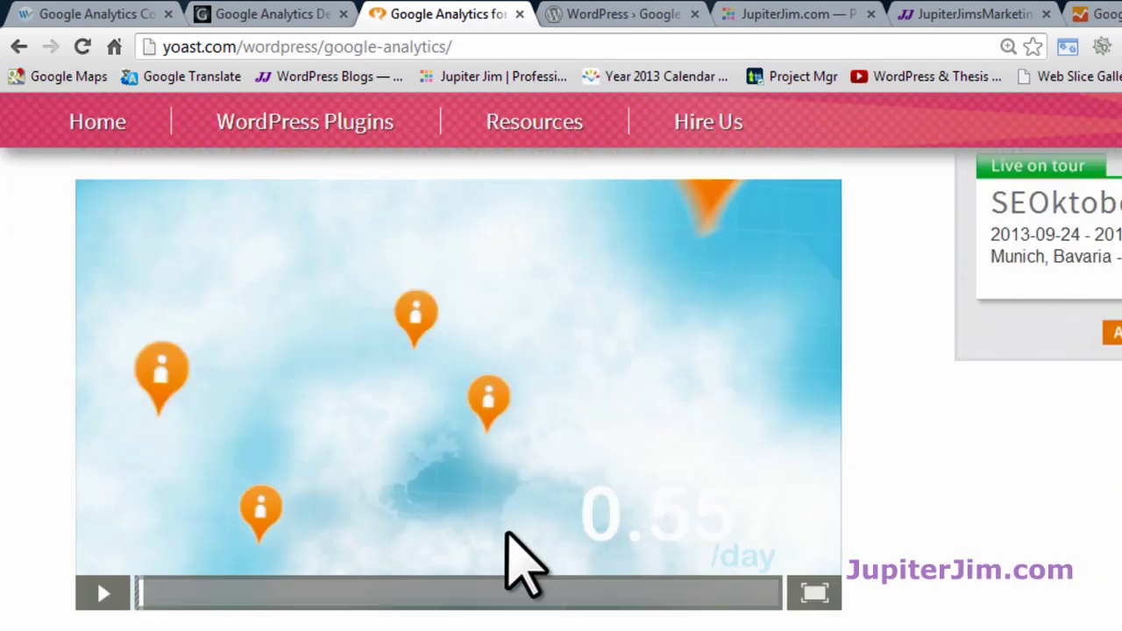
pyautogui.click(101, 594)
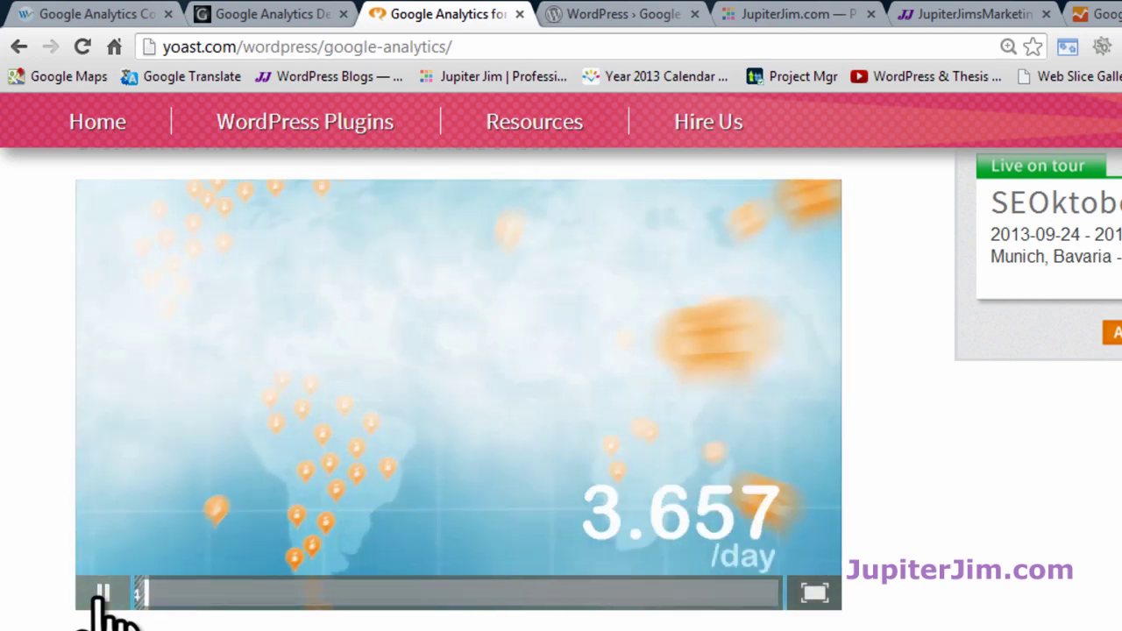
pyautogui.click(101, 594)
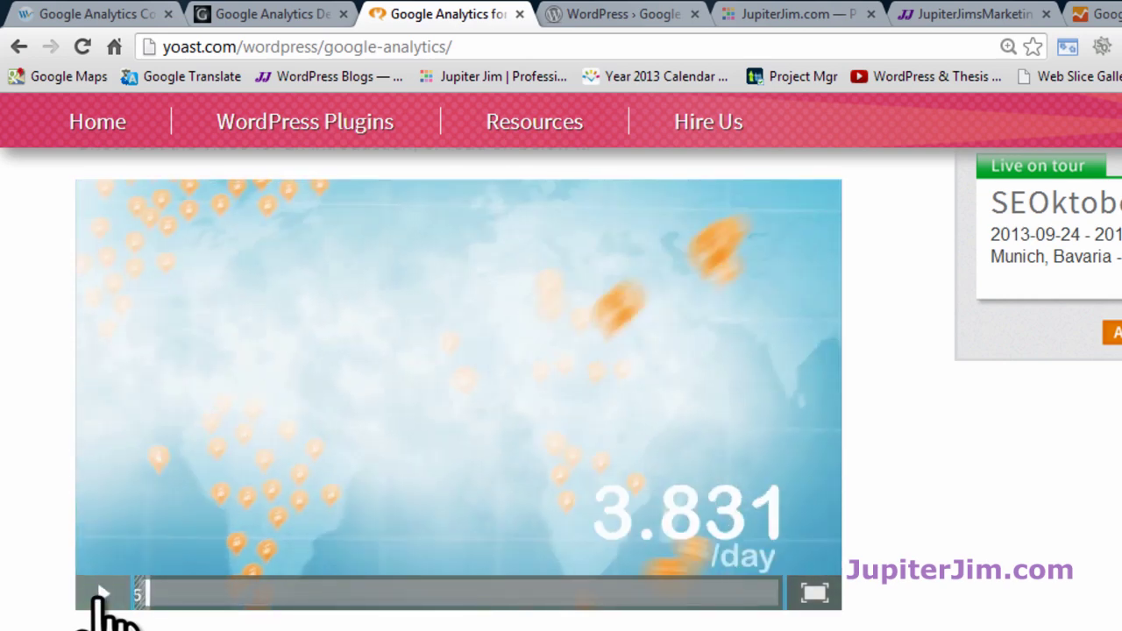
pyautogui.click(72, 15)
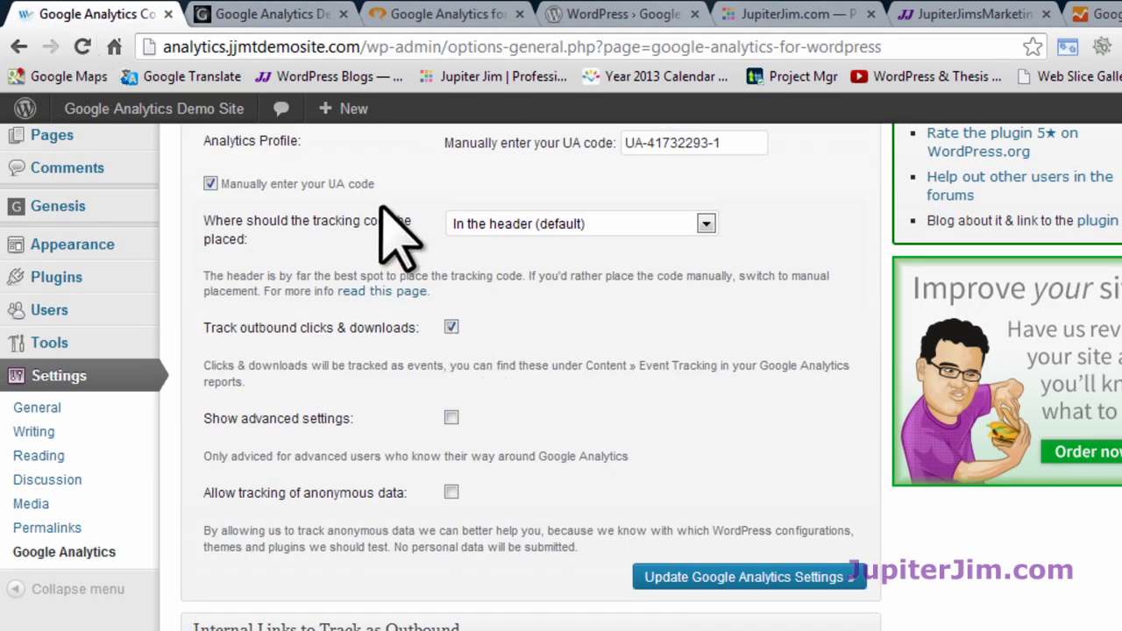
pyautogui.scroll(-1, 398, 447)
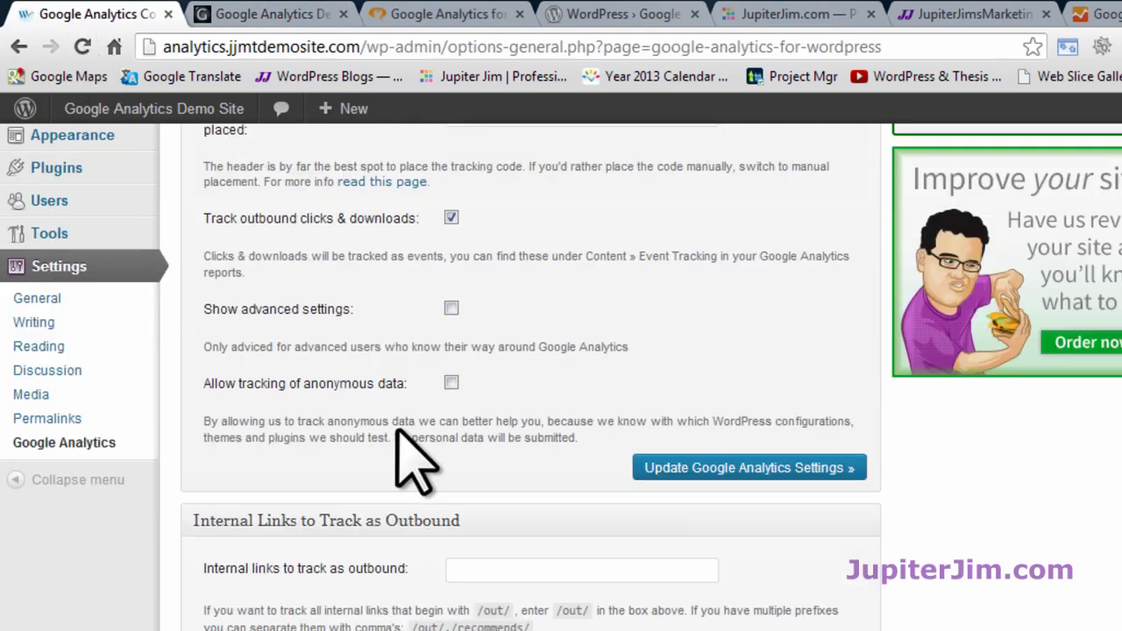
pyautogui.scroll(-1, 401, 487)
pyautogui.scroll(-2, 395, 460)
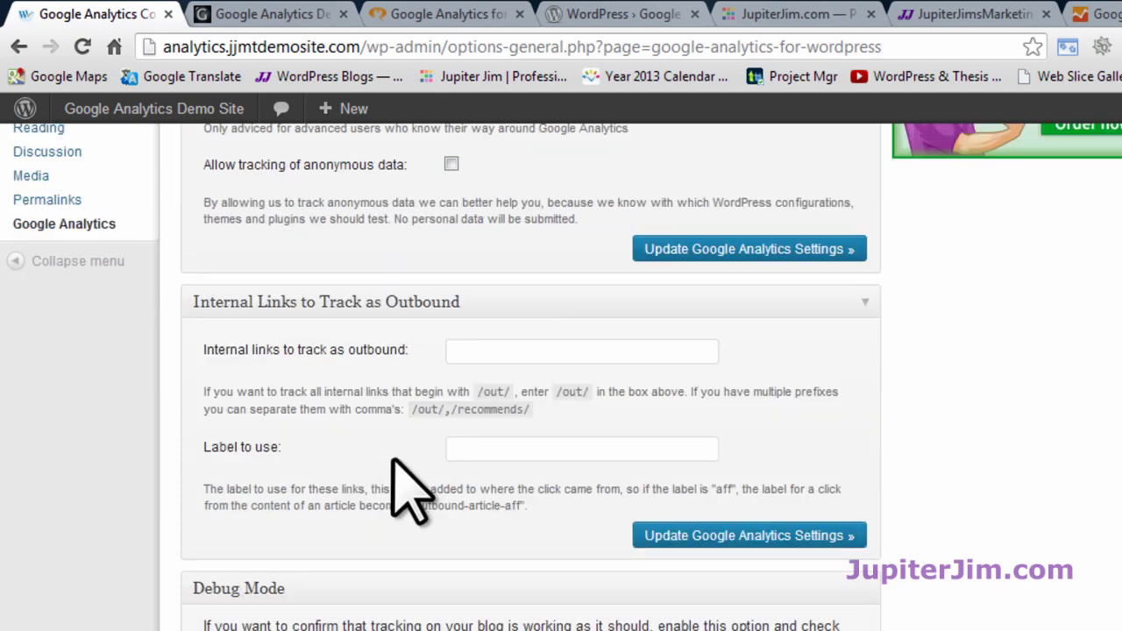
pyautogui.scroll(-1, 395, 474)
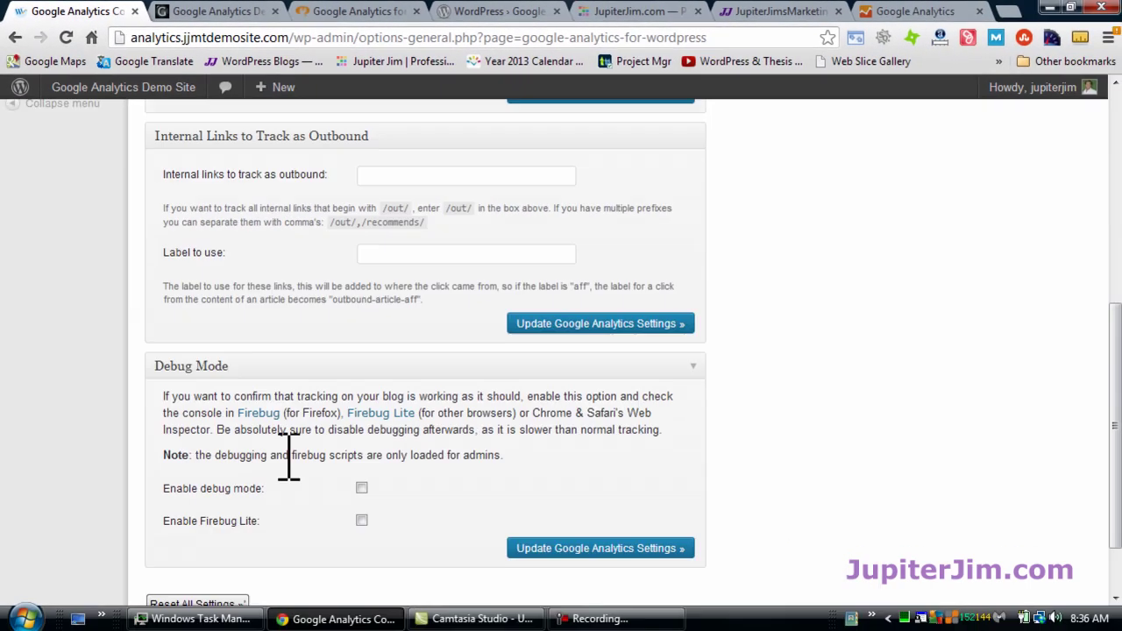
pyautogui.scroll(3, 373, 484)
pyautogui.scroll(1, 294, 474)
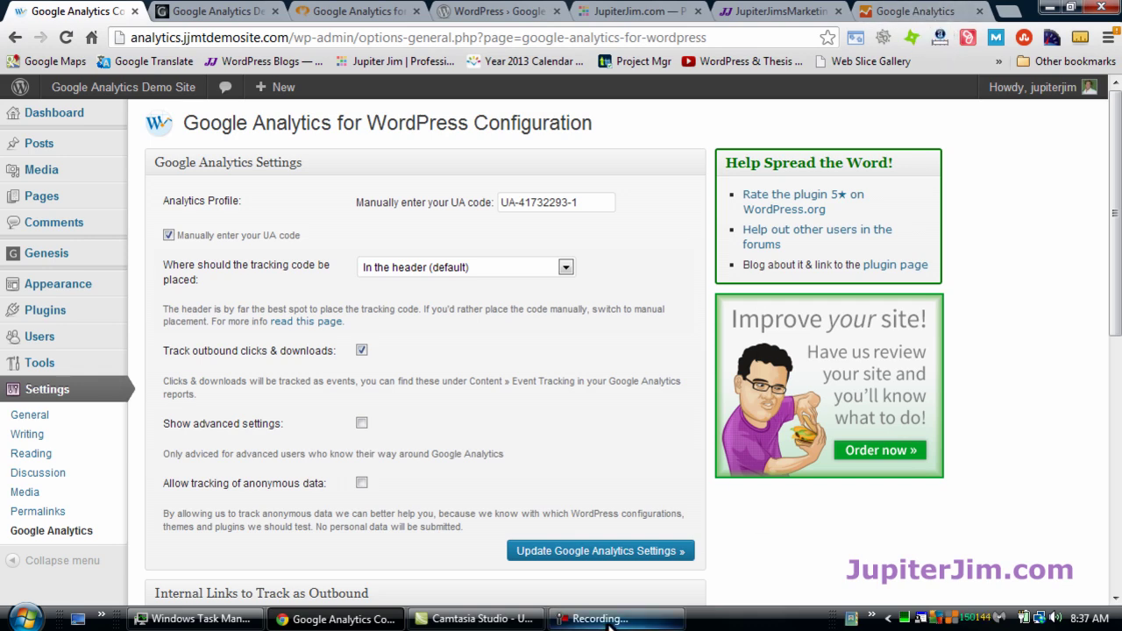
# Step: Sign out of Google Analytics, close its tab, and open a new tab on google.com
pyautogui.click(911, 11)
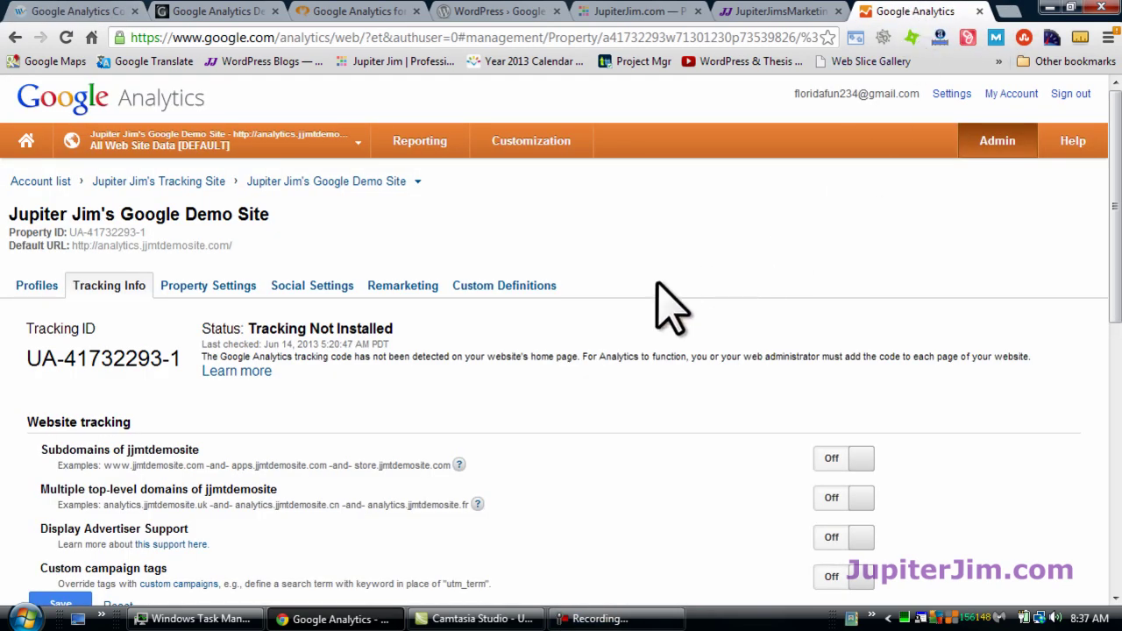
pyautogui.click(1071, 94)
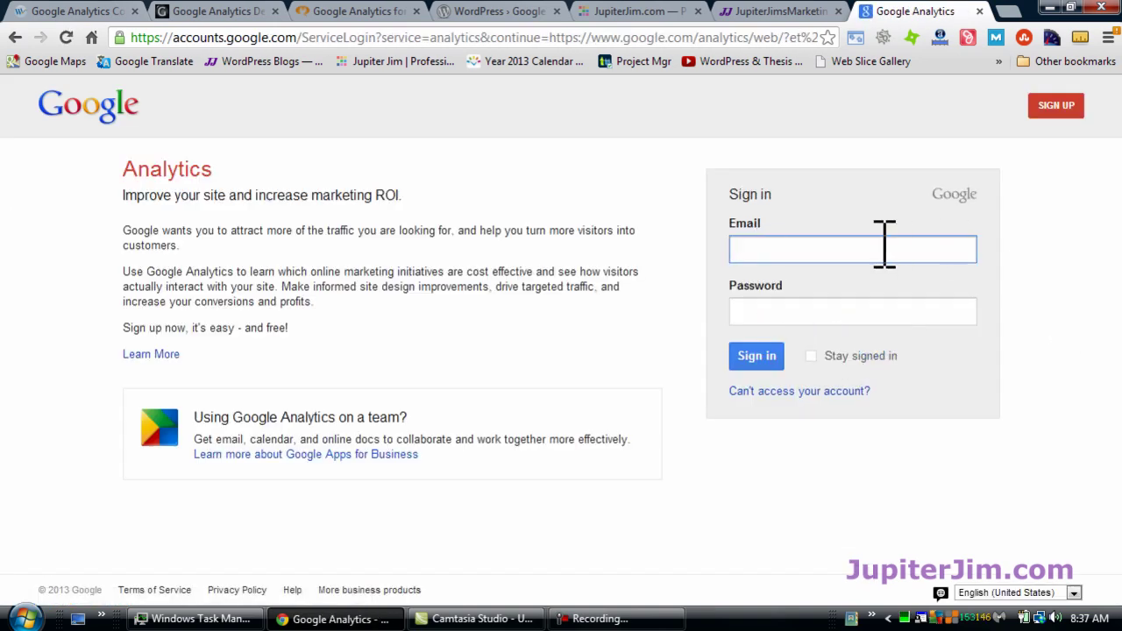
pyautogui.click(979, 11)
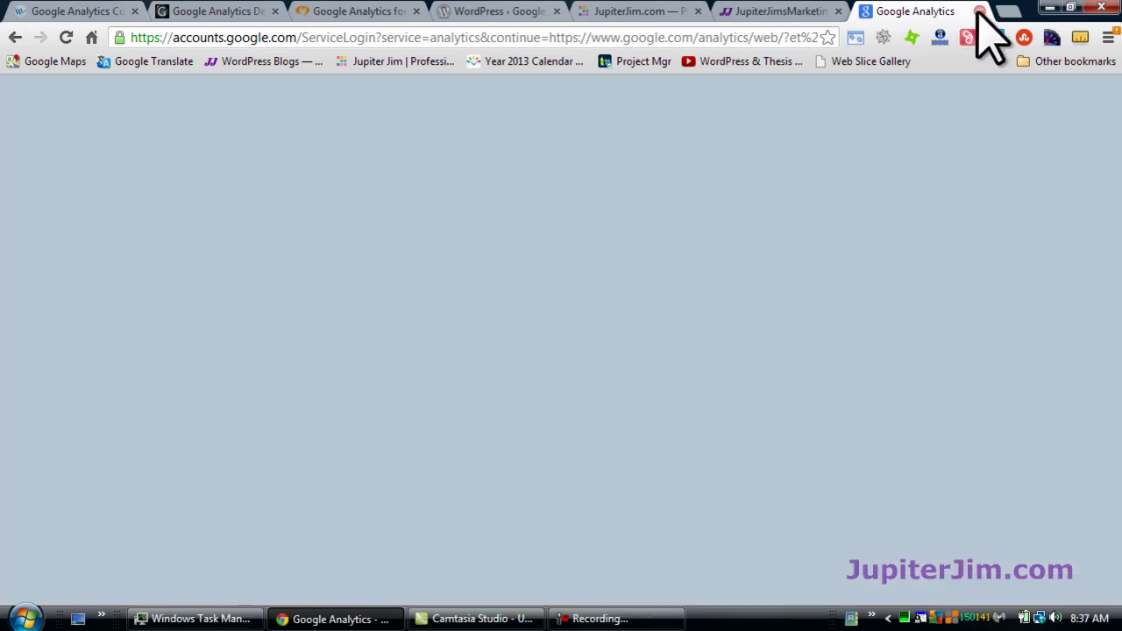
pyautogui.click(1004, 11)
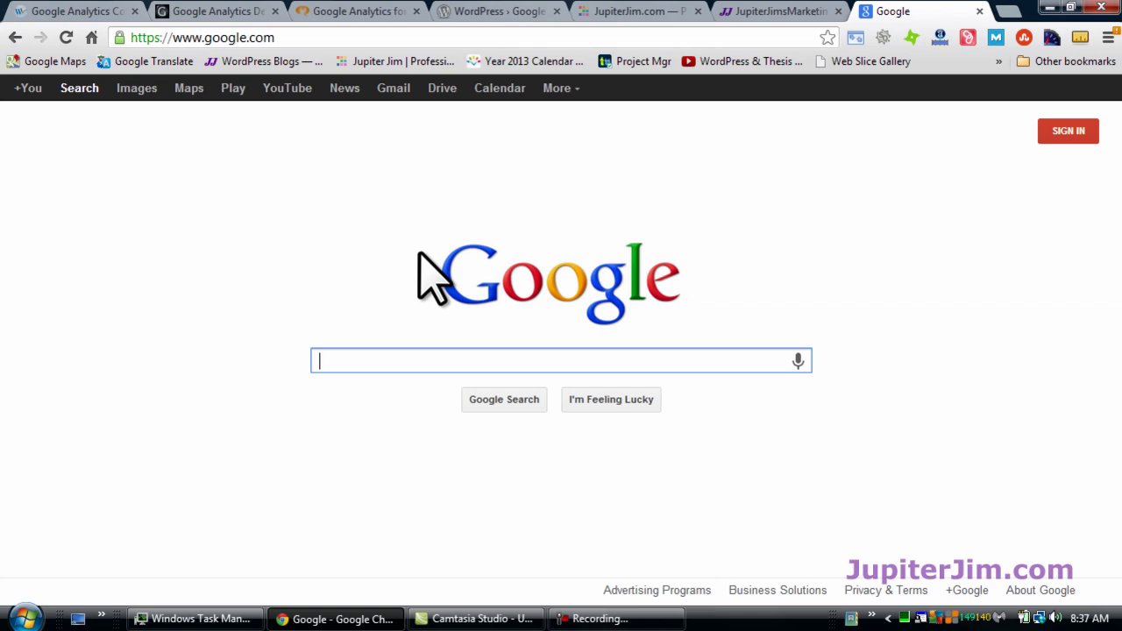
# Step: Search Google for 'analytics', open the official Google Analytics site and reach its sign-in page
pyautogui.write('an')
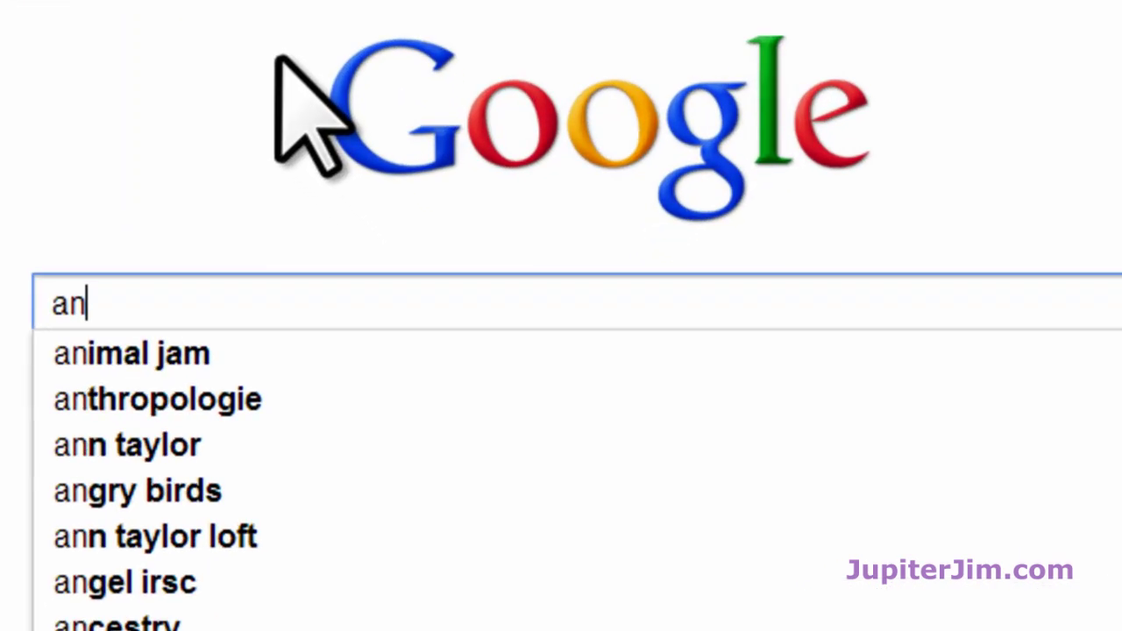
pyautogui.write('alytics')
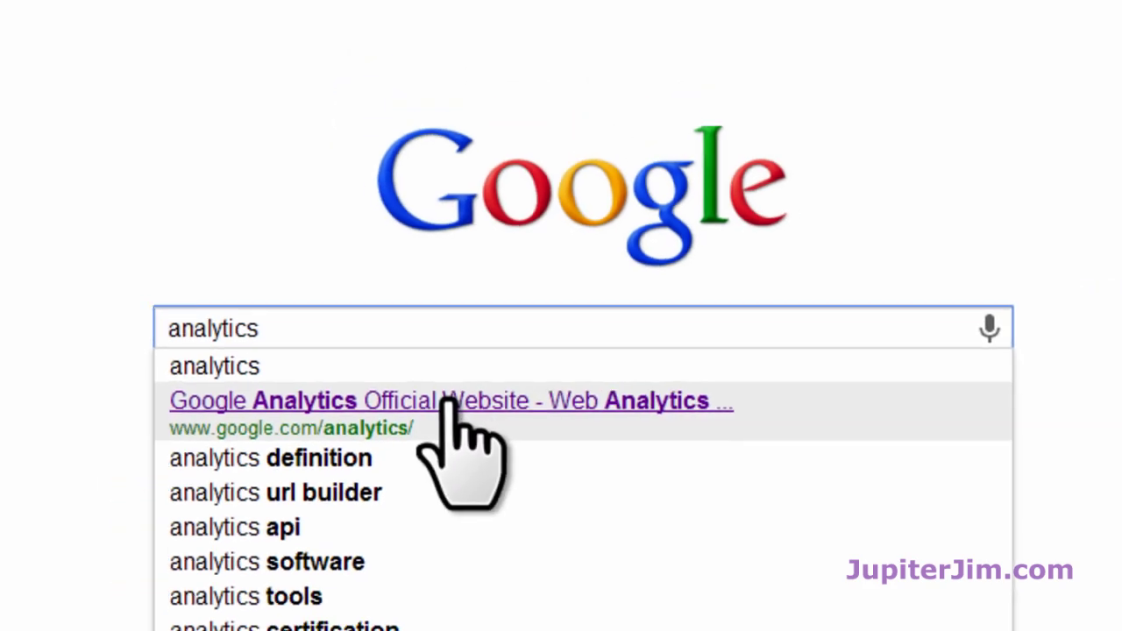
pyautogui.click(421, 393)
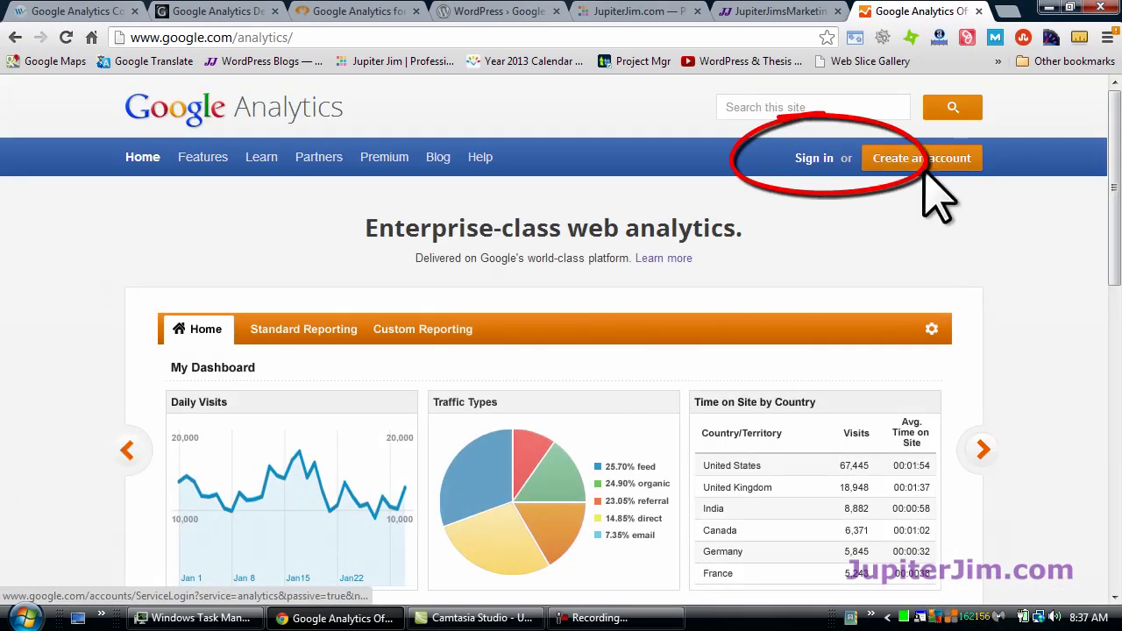
pyautogui.click(806, 159)
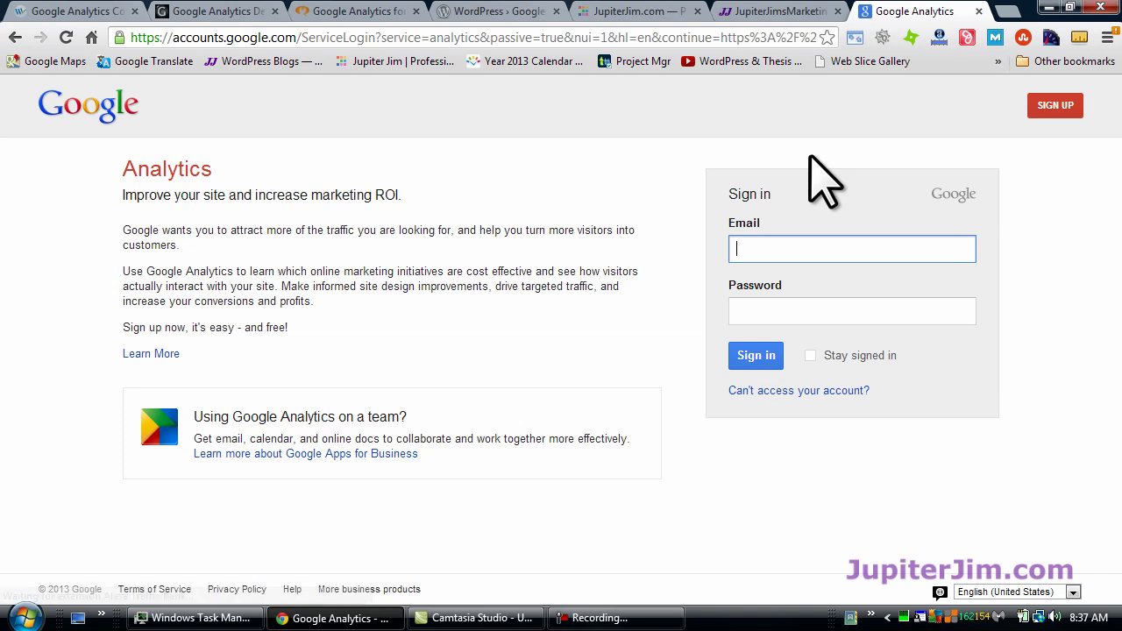
# Step: Sign in to Google Analytics with the saved account e-mail and the account password
pyautogui.write('f')
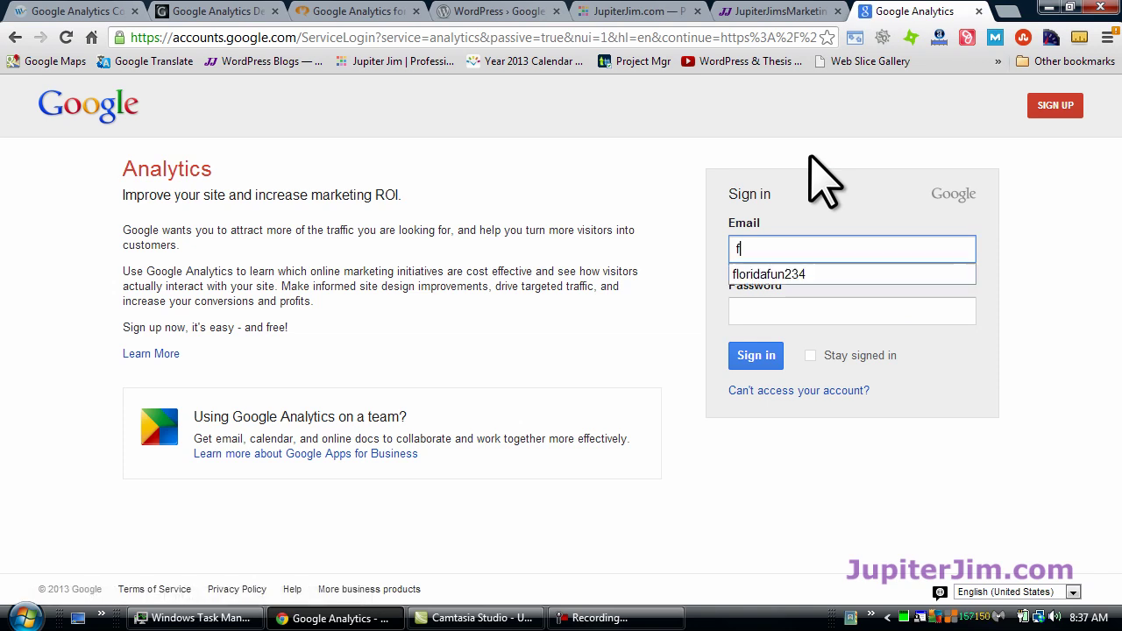
pyautogui.click(801, 279)
pyautogui.click(817, 311)
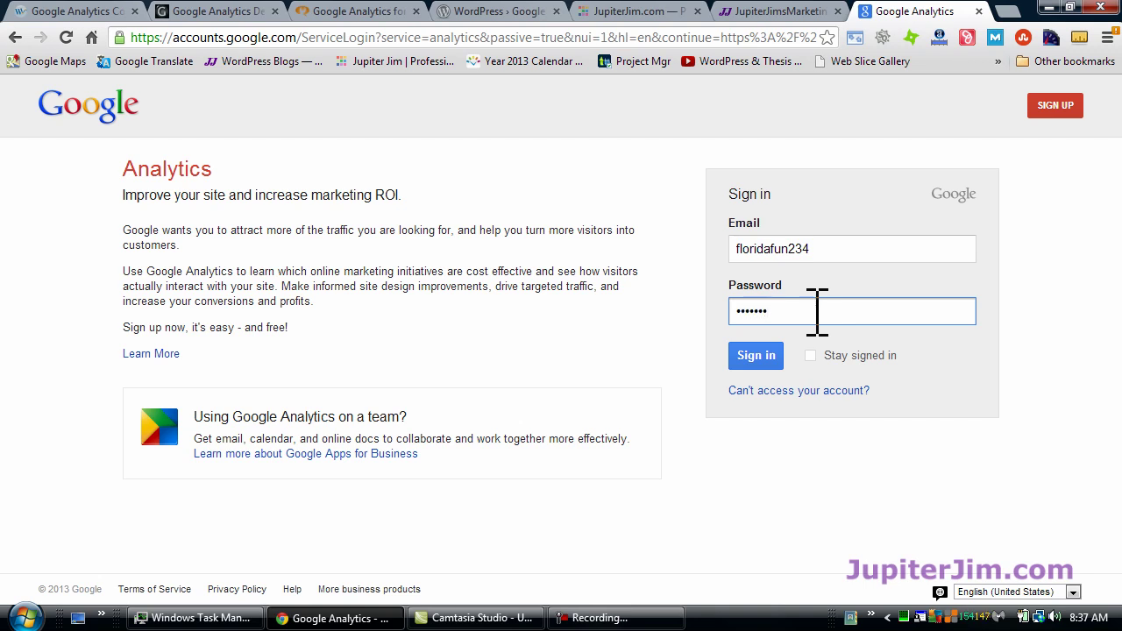
pyautogui.click(752, 360)
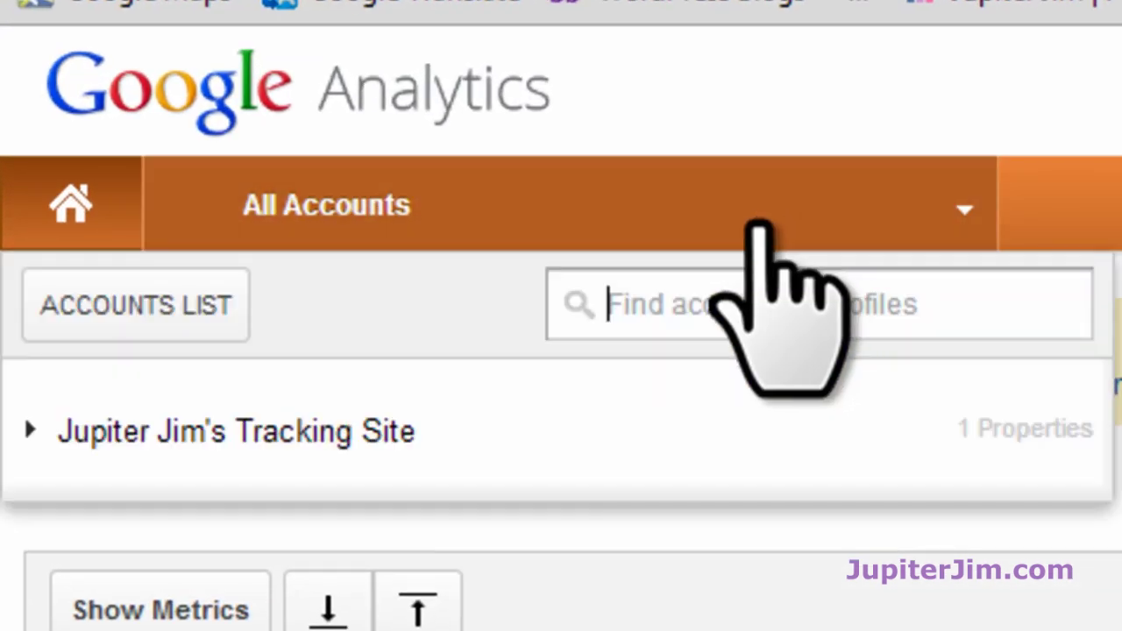
# Step: Open the demo site property's All Web Site Data Audience Overview, showing 0 visits
pyautogui.click(253, 431)
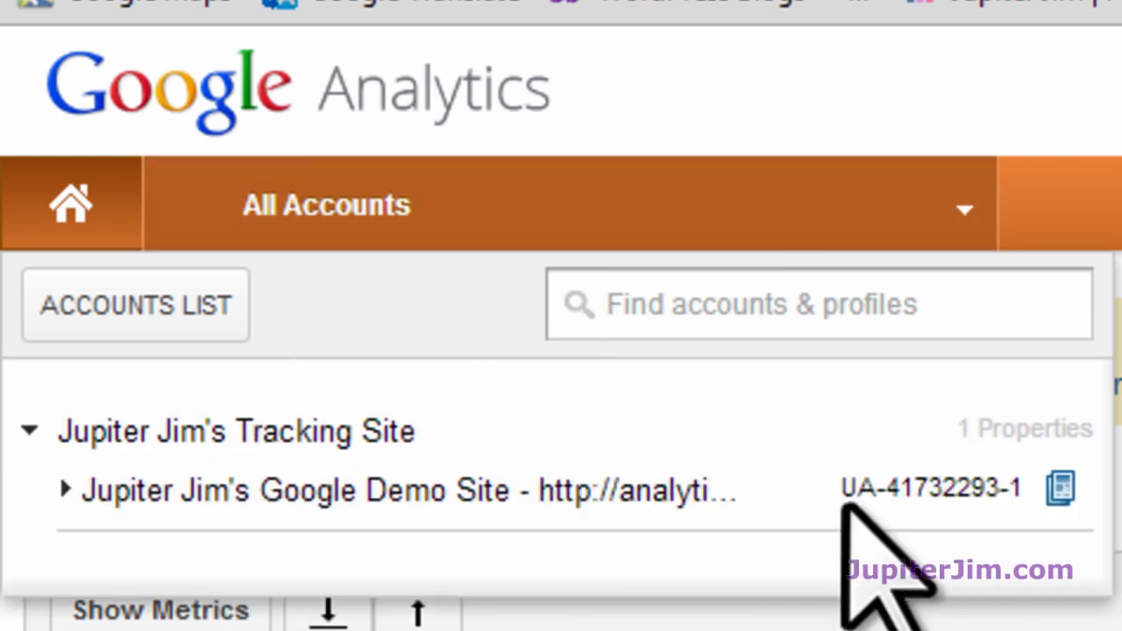
pyautogui.click(468, 482)
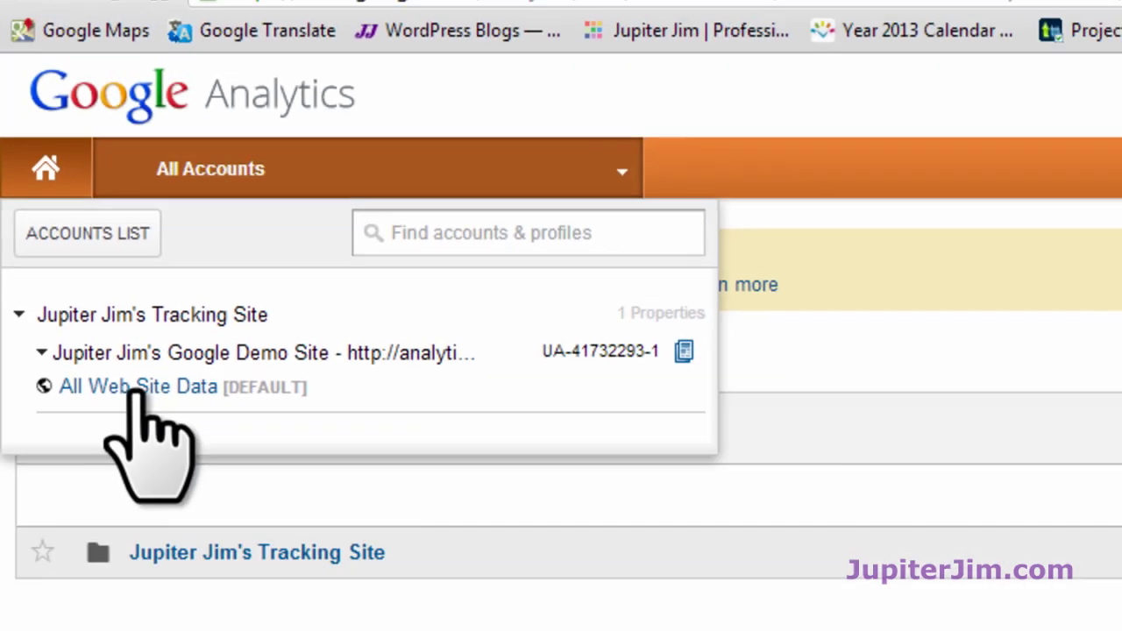
pyautogui.click(135, 390)
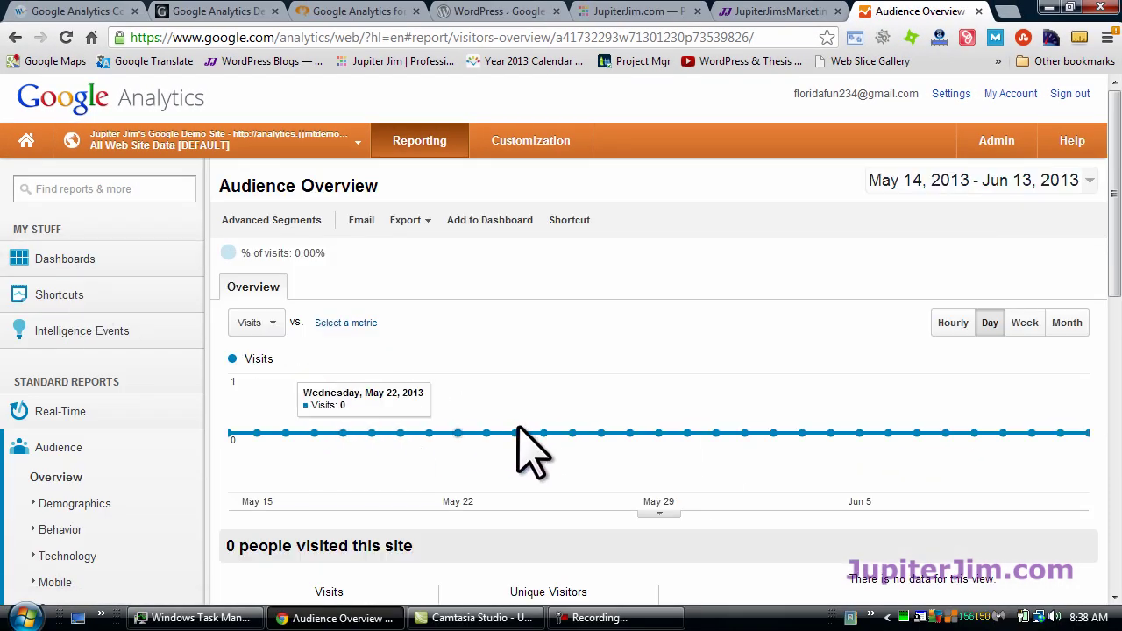
pyautogui.scroll(-1, 964, 412)
pyautogui.scroll(-3, 263, 465)
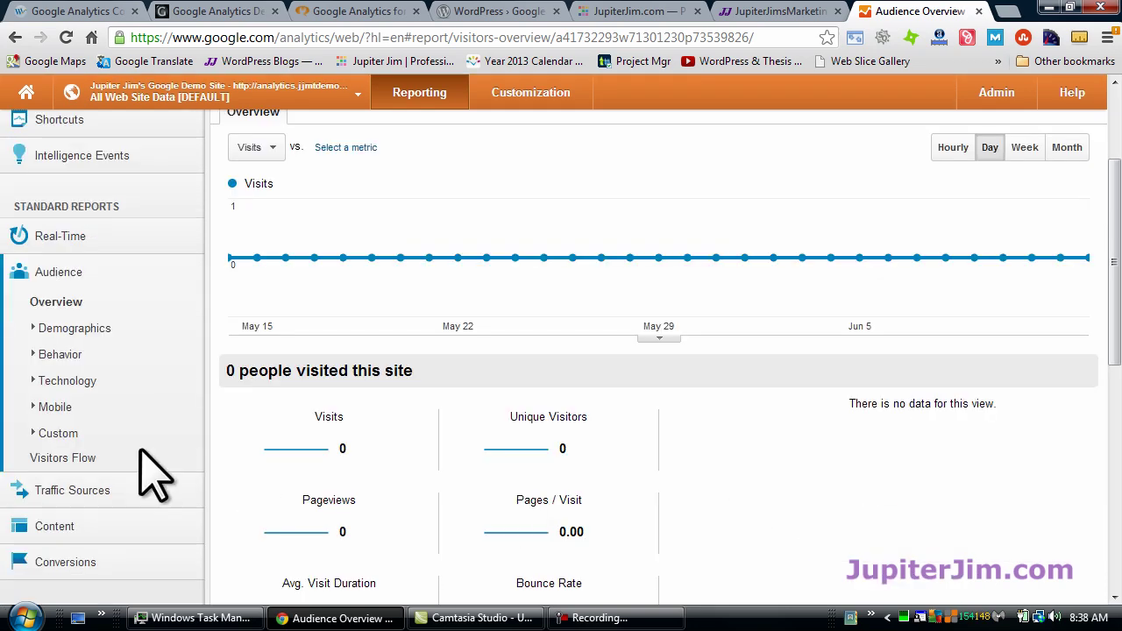
pyautogui.scroll(3, 613, 455)
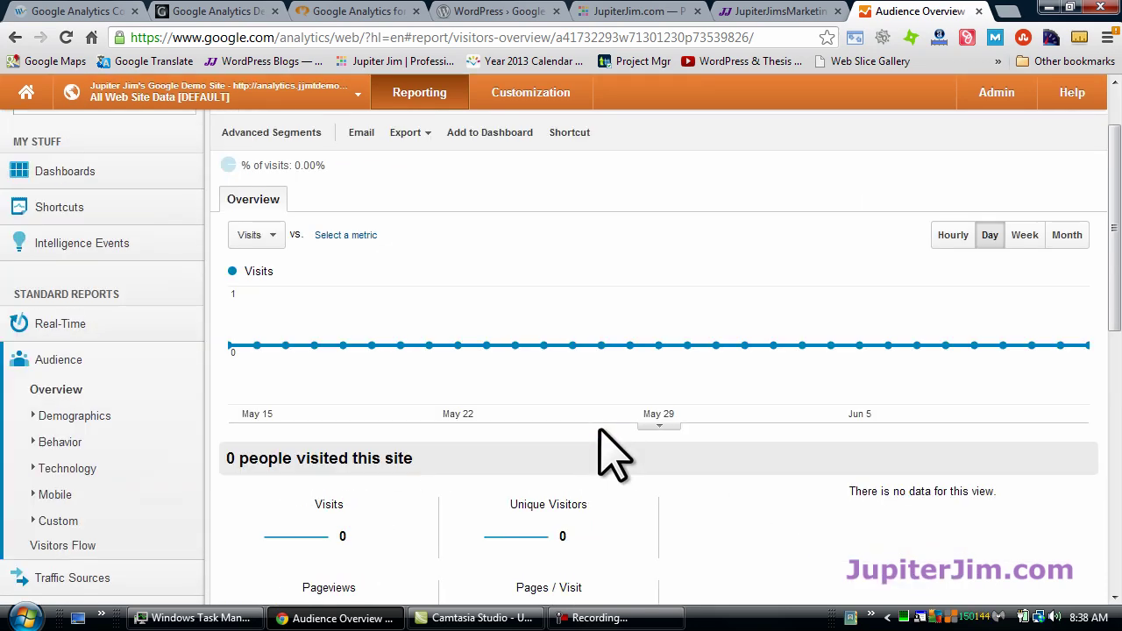
# Step: Check the live demo website, then return to the WordPress Analytics plugin settings page
pyautogui.click(187, 13)
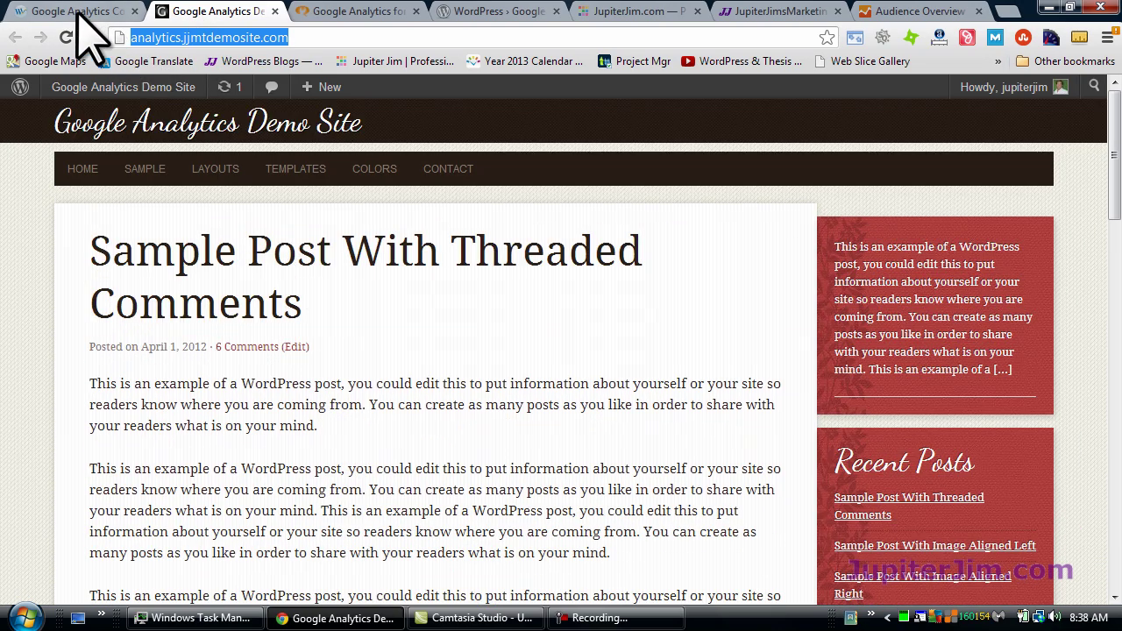
pyautogui.click(73, 12)
pyautogui.scroll(-6, 114, 439)
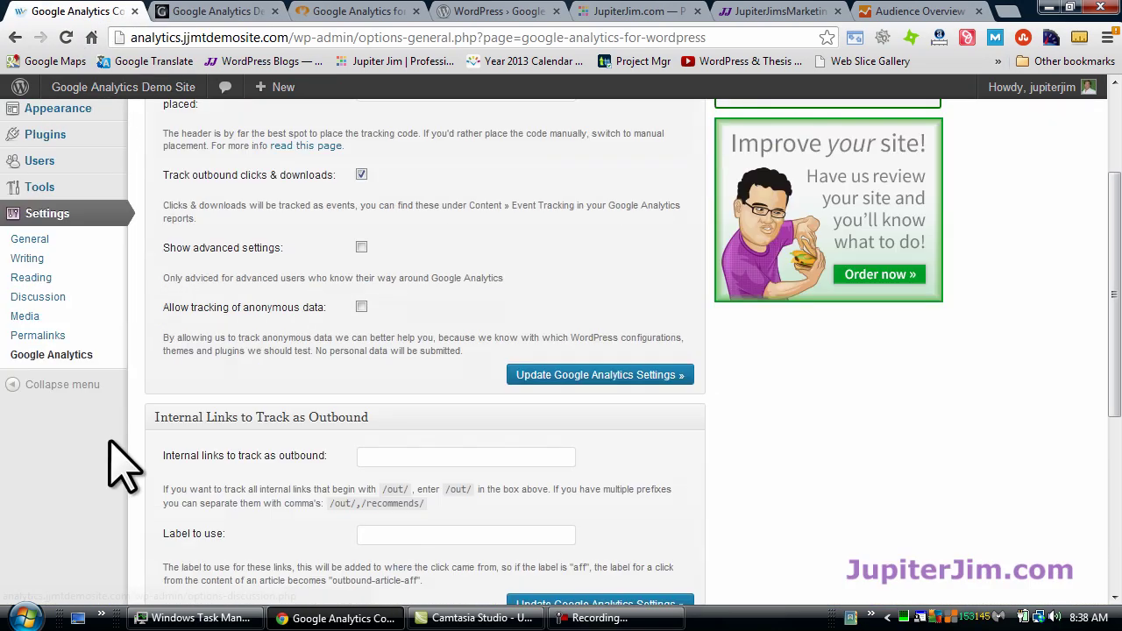
pyautogui.scroll(5, 119, 478)
pyautogui.scroll(2, 119, 478)
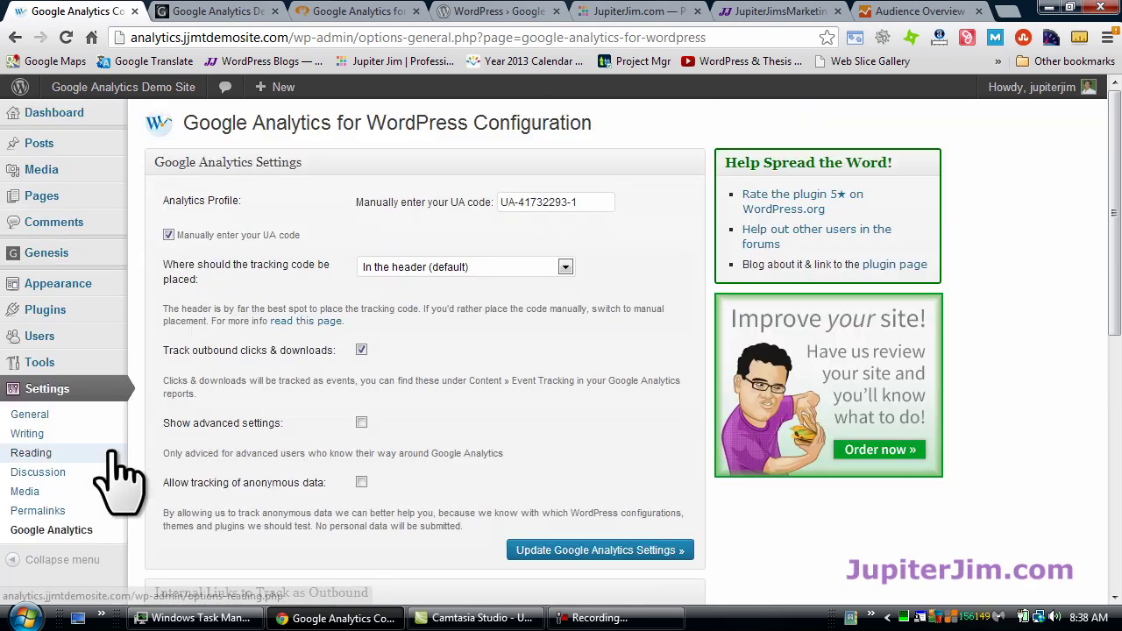